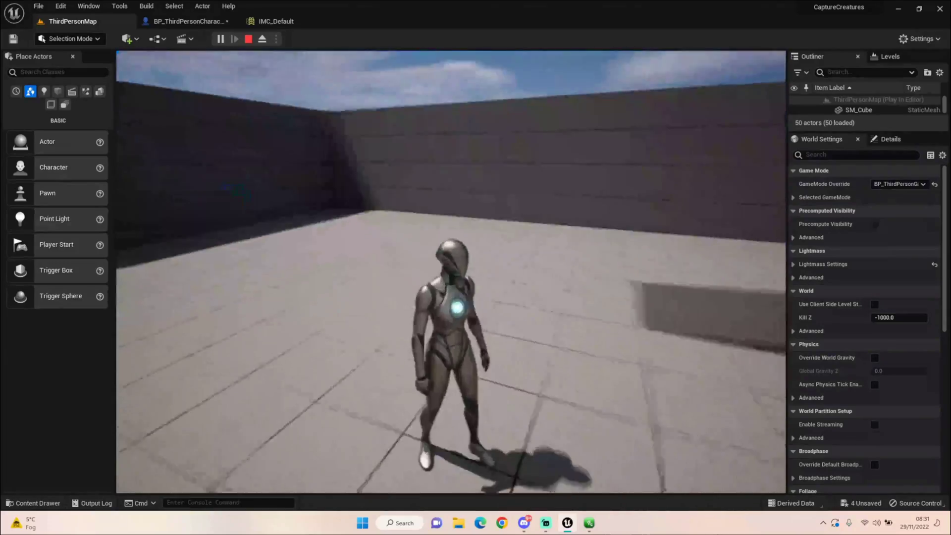
Play-test the third-person character by running and jumping around the level, and end the play session
{"action": "key", "text": "w"}
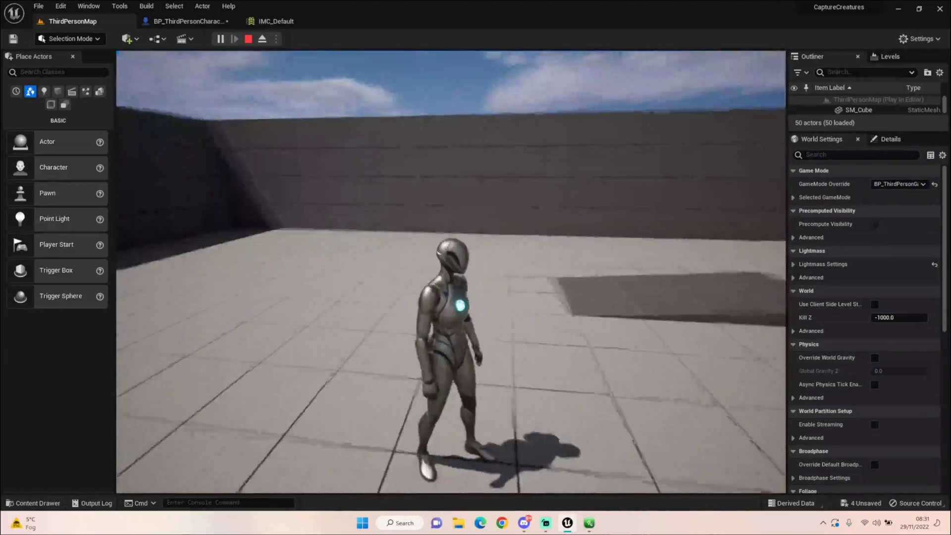
{"action": "key", "text": "w"}
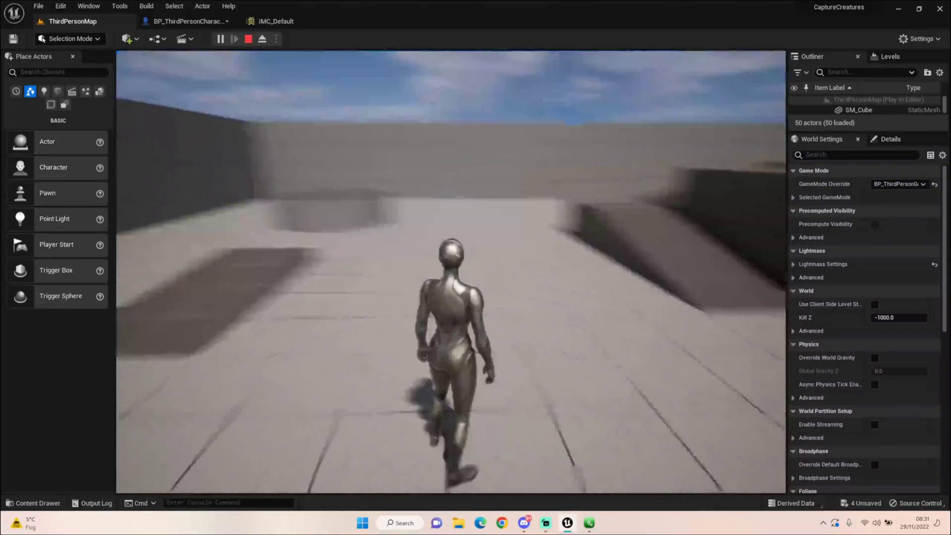
{"action": "key", "text": "w"}
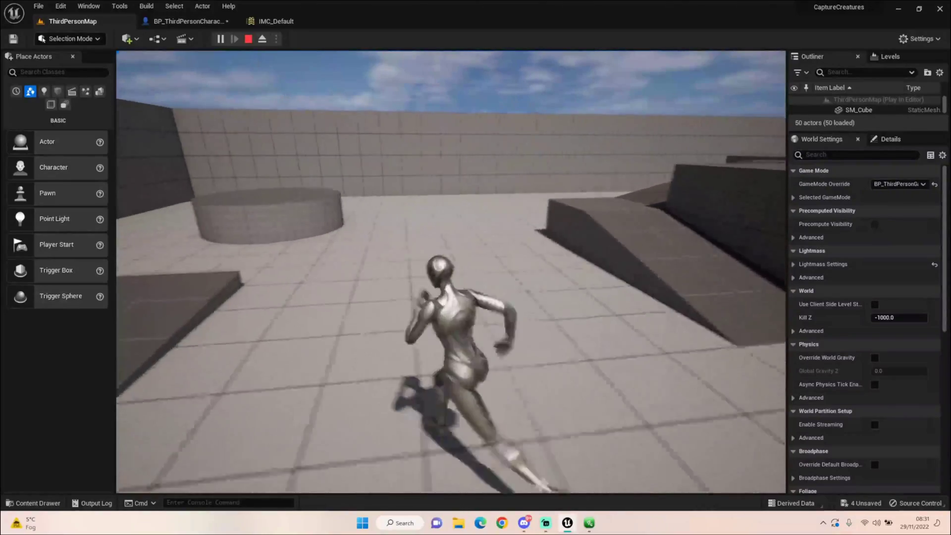
{"action": "key", "text": "space"}
{"action": "key", "text": "w"}
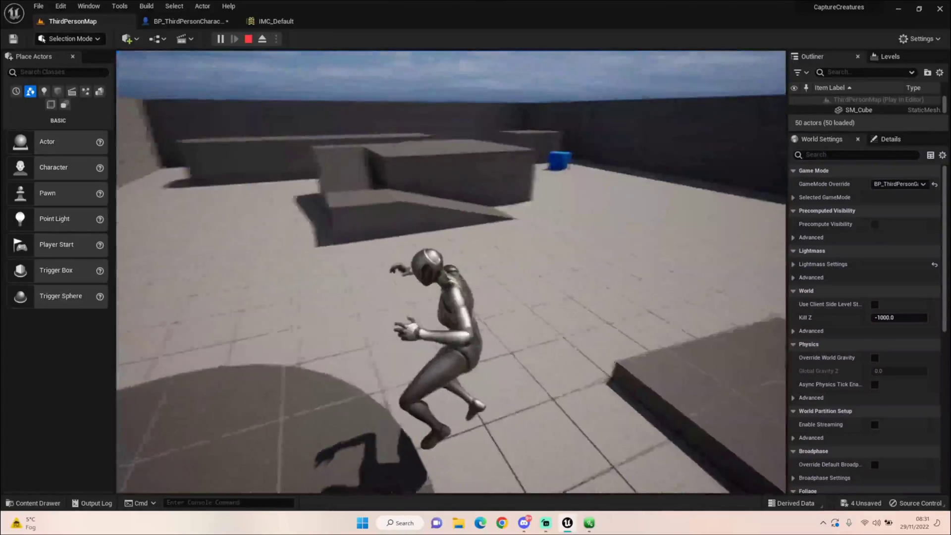
{"action": "key", "text": "space"}
{"action": "key", "text": "w"}
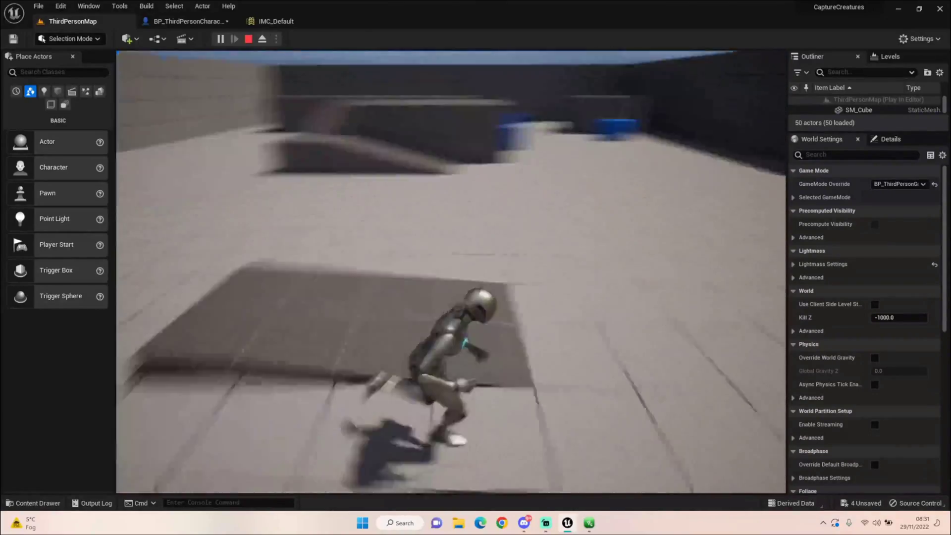
{"action": "key", "text": "Escape"}
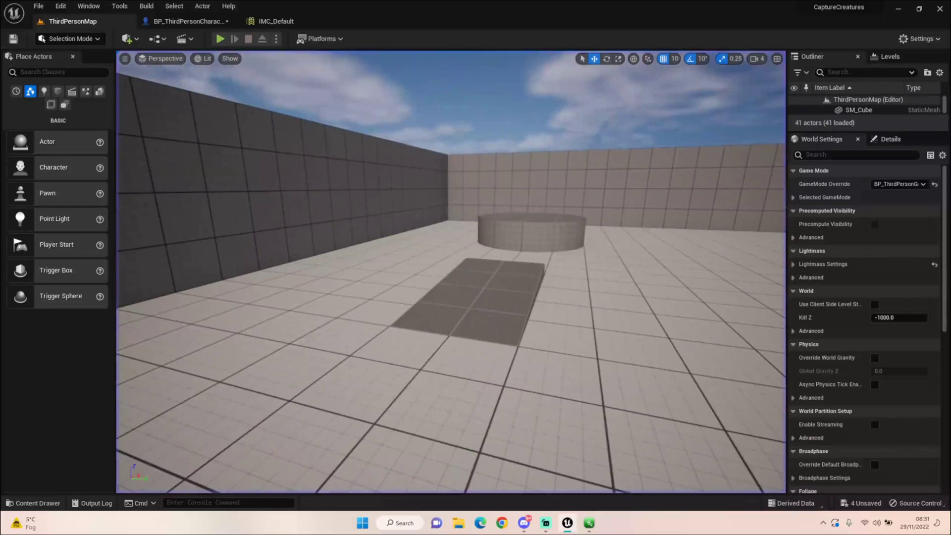
Examine how the IA_Look and IA_Jump input events are wired in the BP_ThirdPersonCharacter Event Graph
{"action": "left_click", "coordinate": [195, 25]}
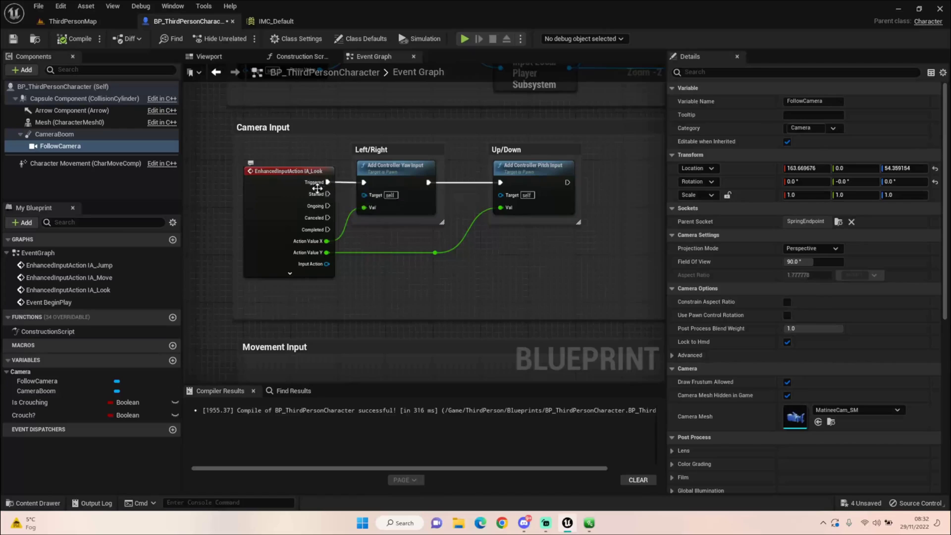
{"action": "mouse_move", "coordinate": [313, 231]}
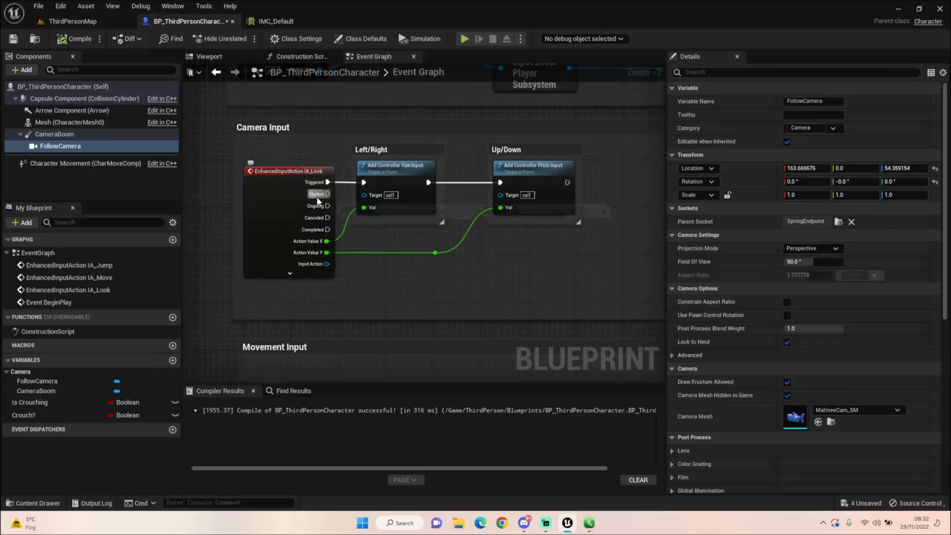
{"action": "right_click_drag", "start_coordinate": [370, 350], "coordinate": [342, 99]}
{"action": "right_click_drag", "start_coordinate": [354, 287], "coordinate": [370, 105]}
{"action": "mouse_move", "coordinate": [336, 208]}
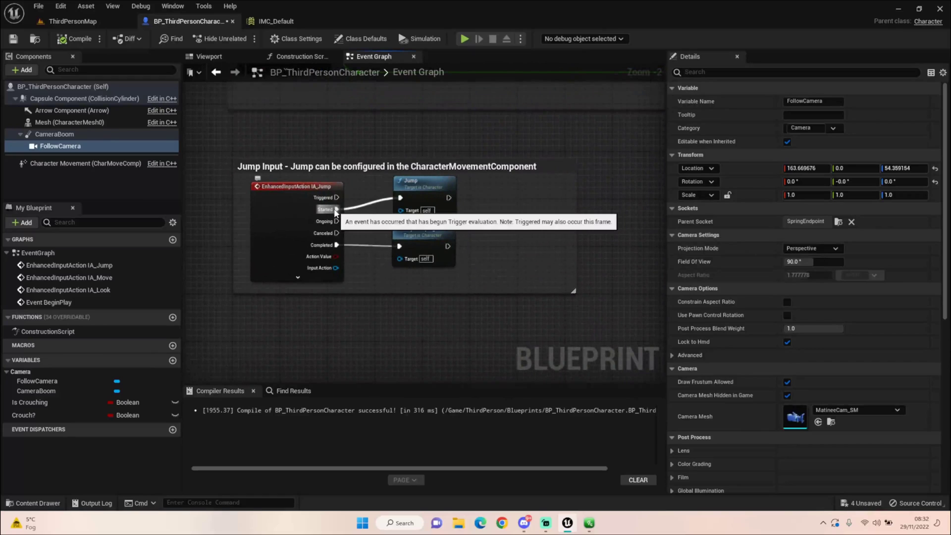
{"action": "mouse_move", "coordinate": [399, 193]}
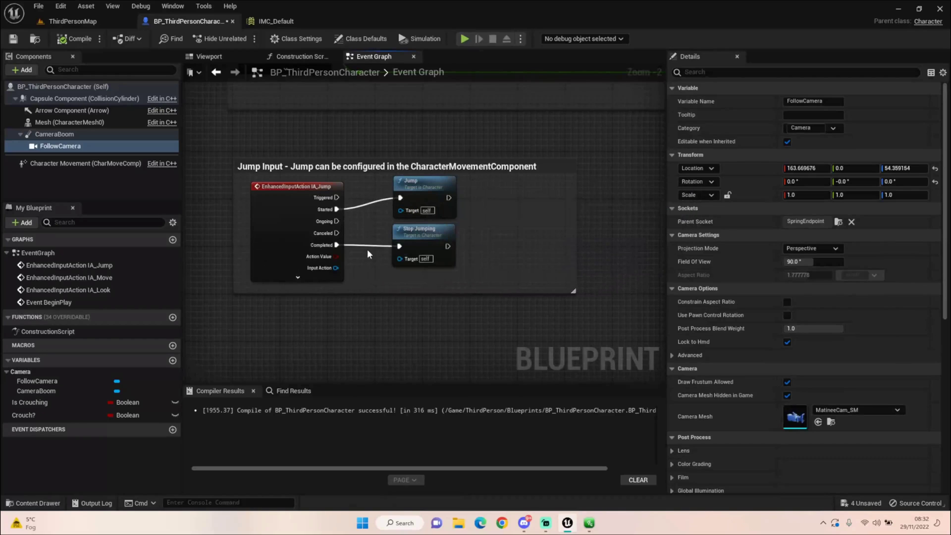
Play-test the character's jump in ThirdPersonMap and stop the play session
{"action": "left_click", "coordinate": [101, 21]}
{"action": "left_click", "coordinate": [220, 38]}
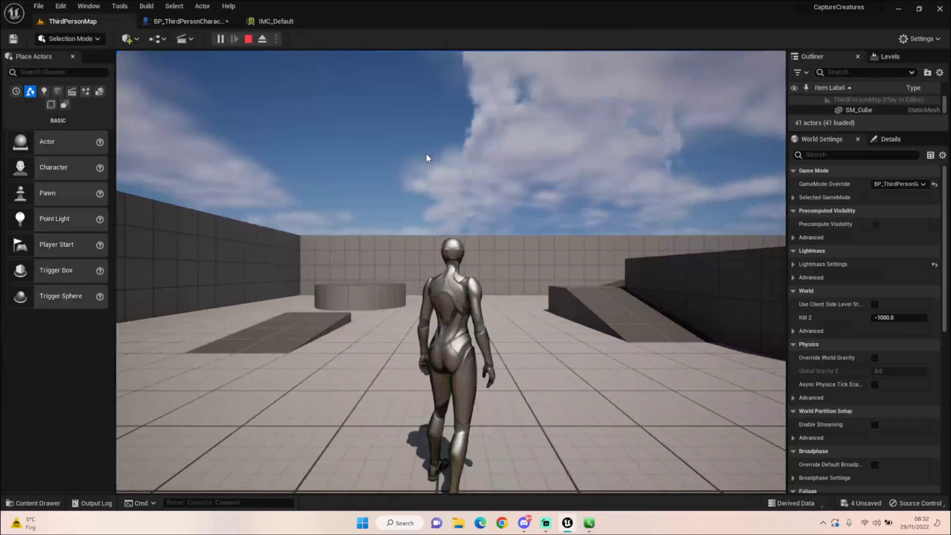
{"action": "key", "text": "space"}
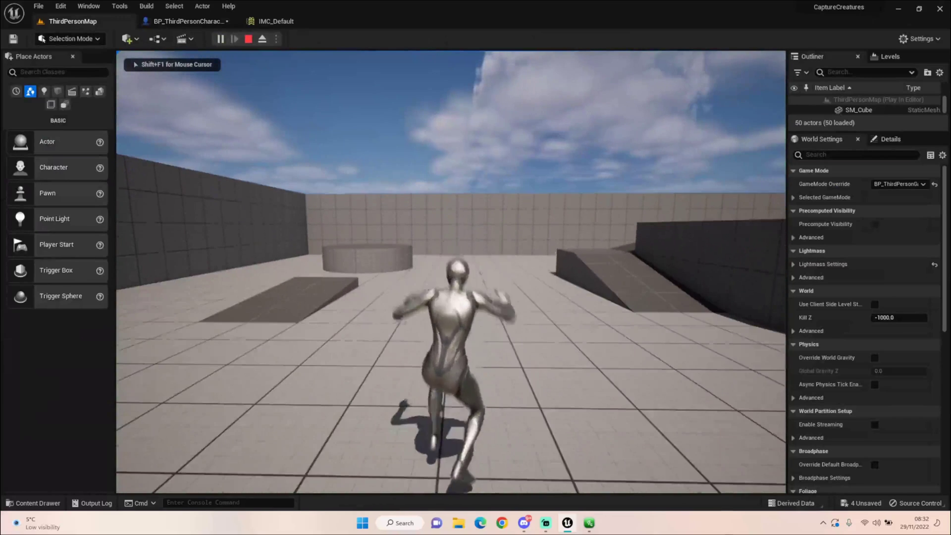
{"action": "key", "text": "space"}
{"action": "key", "text": "Escape"}
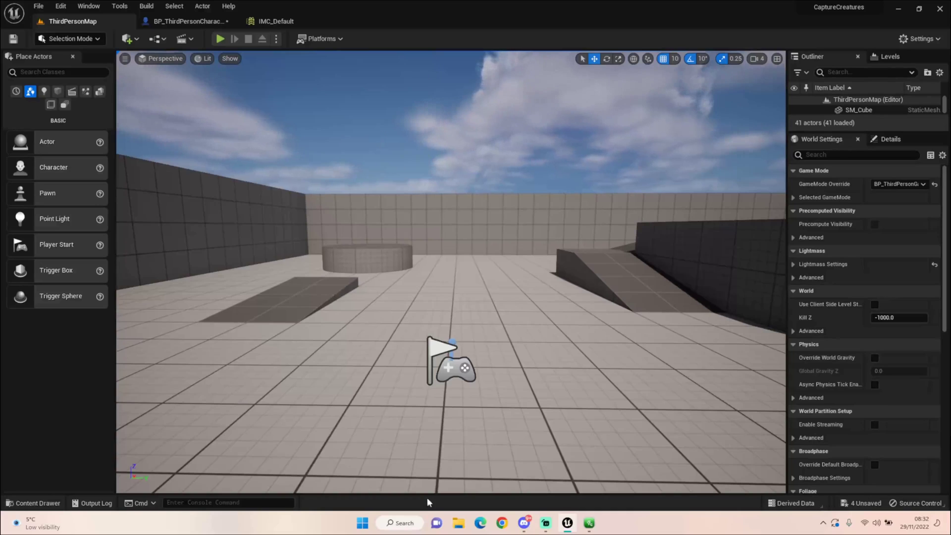
Review the input action mappings in IMC_Default and return to the ThirdPersonMap level
{"action": "left_click", "coordinate": [188, 21]}
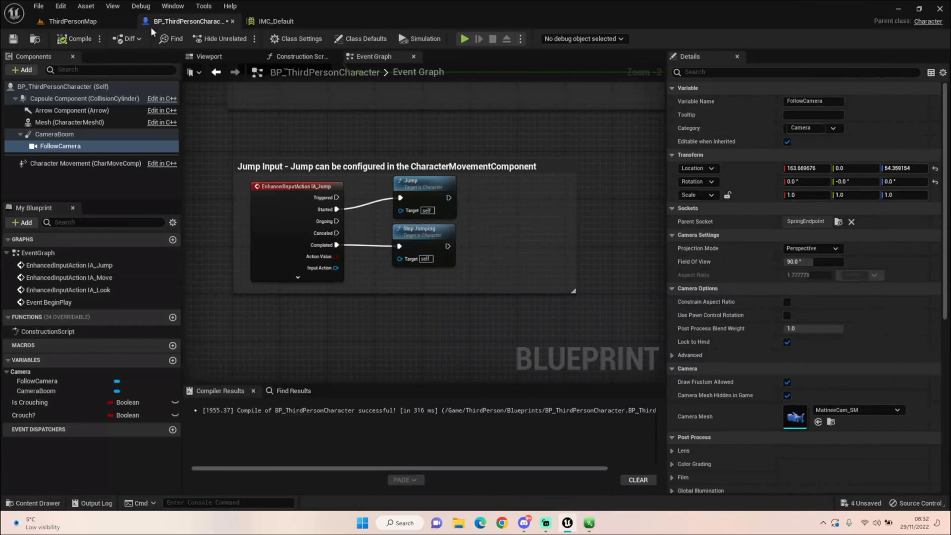
{"action": "left_click", "coordinate": [287, 22]}
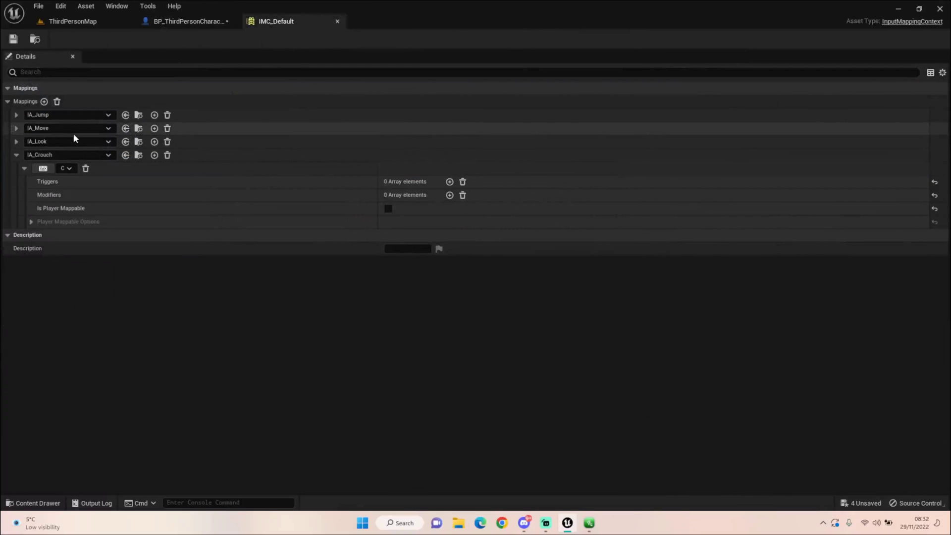
{"action": "left_click", "coordinate": [74, 23]}
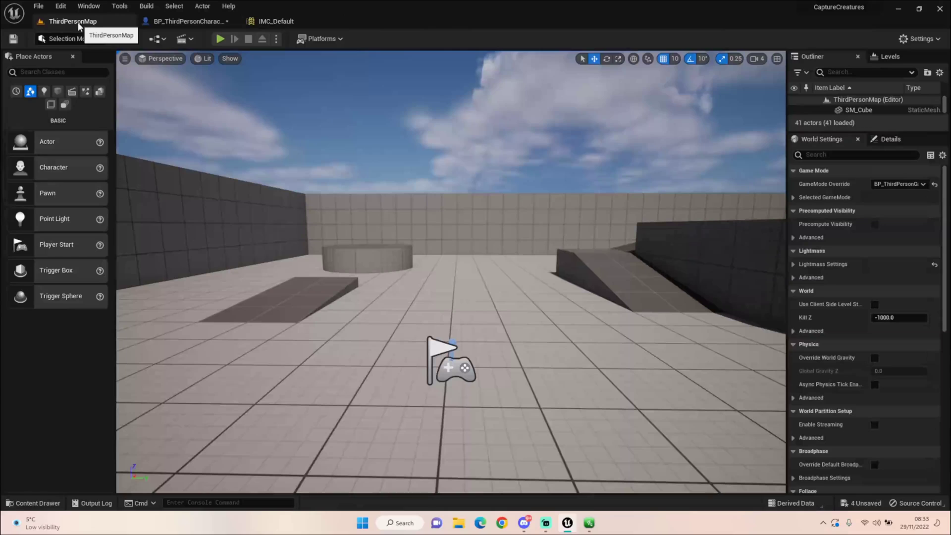
Browse the project content to the ThirdPerson/Input/Actions folder
{"action": "left_click", "coordinate": [52, 502]}
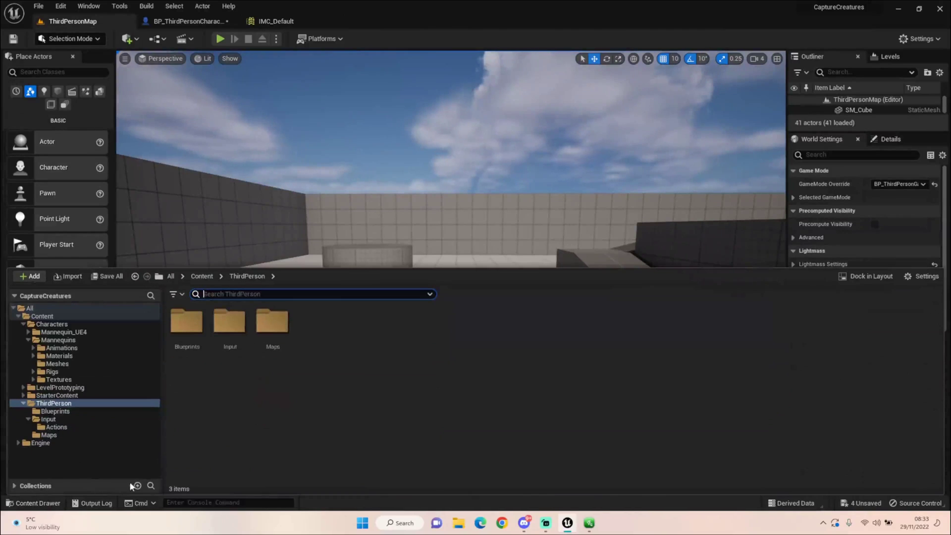
{"action": "left_click", "coordinate": [198, 276]}
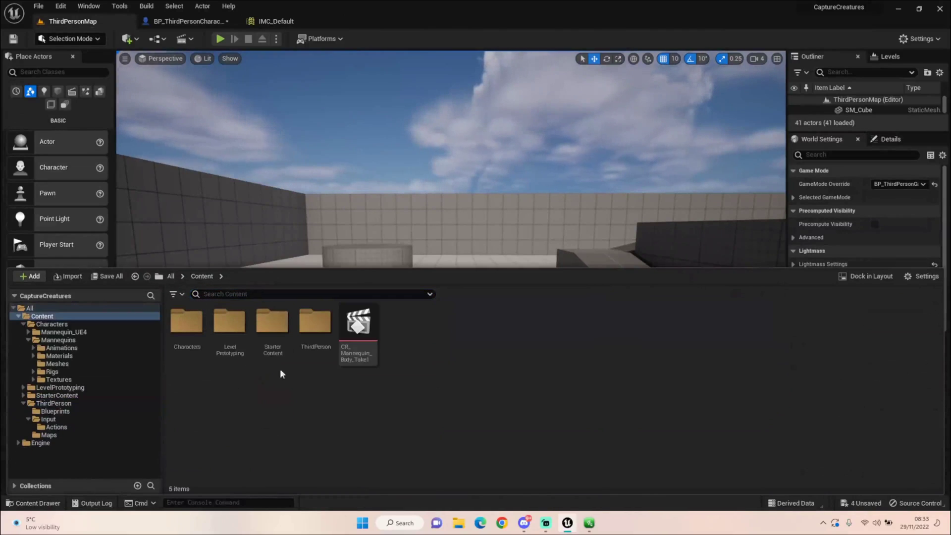
{"action": "double_click", "coordinate": [309, 341]}
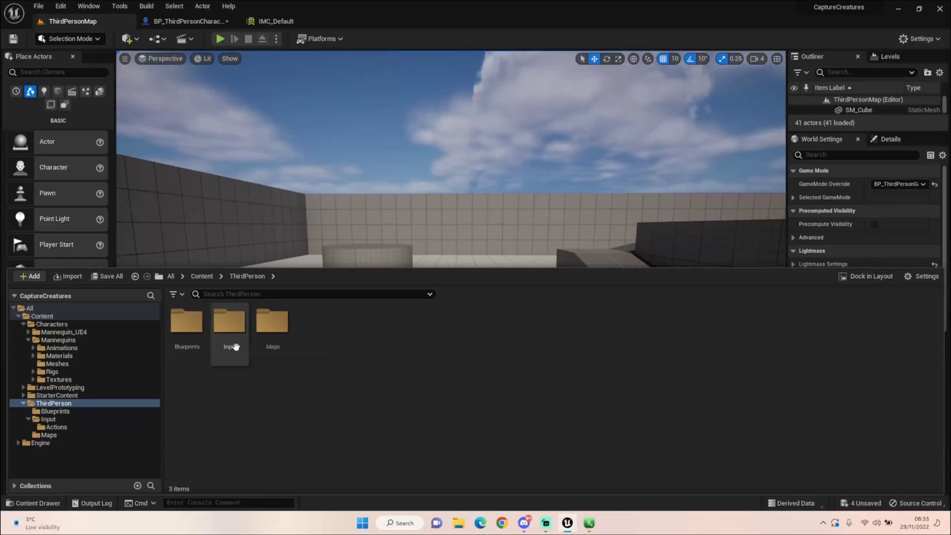
{"action": "double_click", "coordinate": [238, 328]}
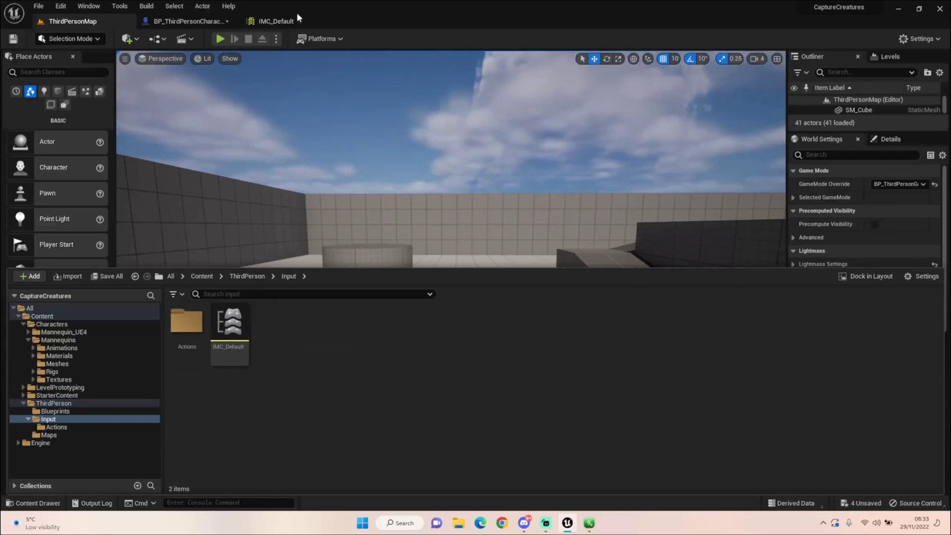
{"action": "double_click", "coordinate": [187, 322]}
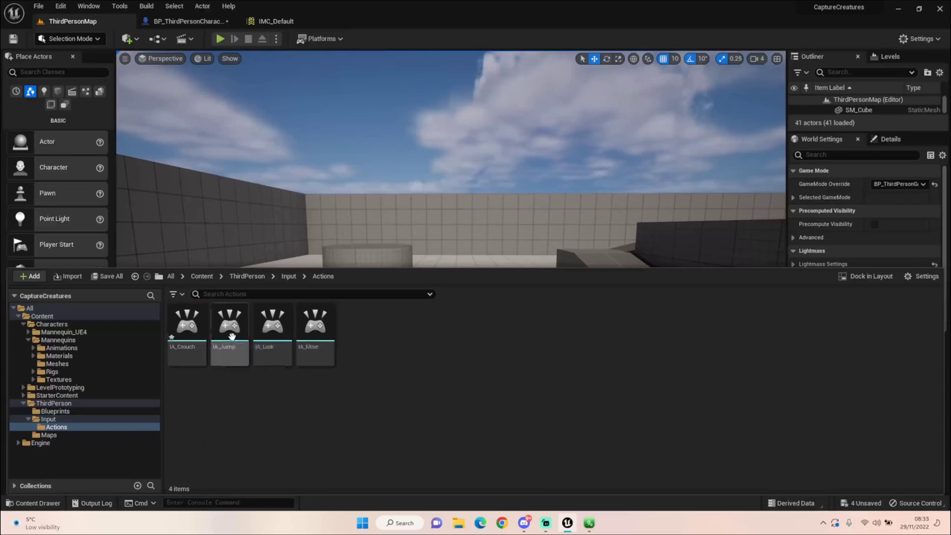
{"action": "right_click", "coordinate": [358, 326]}
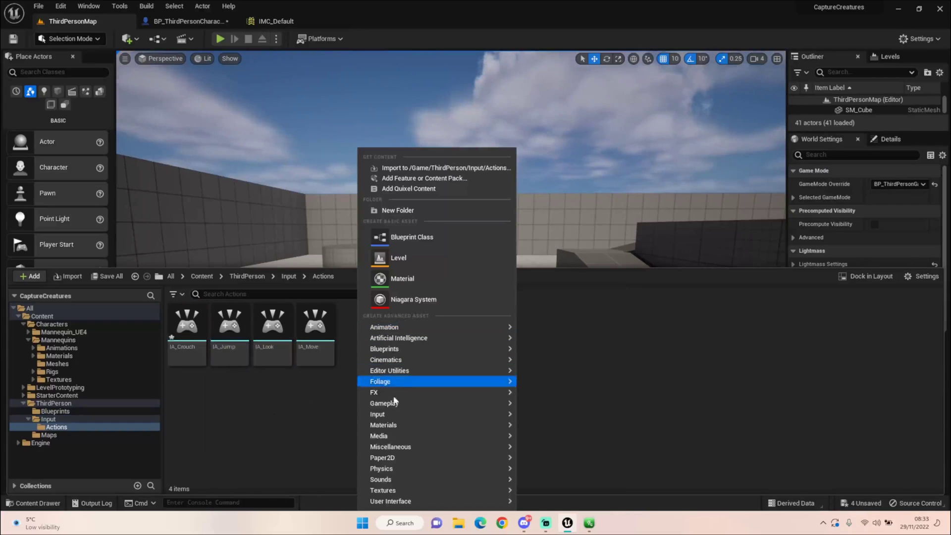
{"action": "mouse_move", "coordinate": [395, 412]}
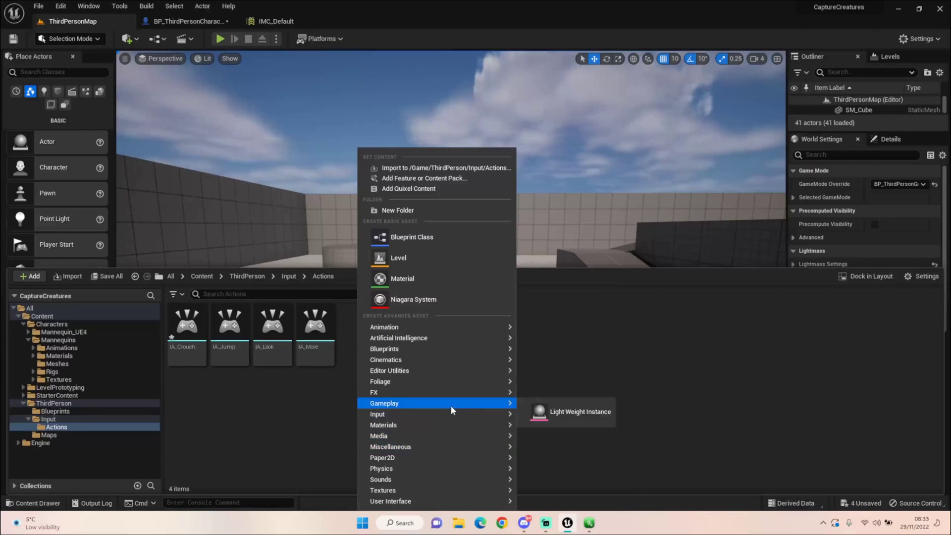
{"action": "mouse_move", "coordinate": [449, 414]}
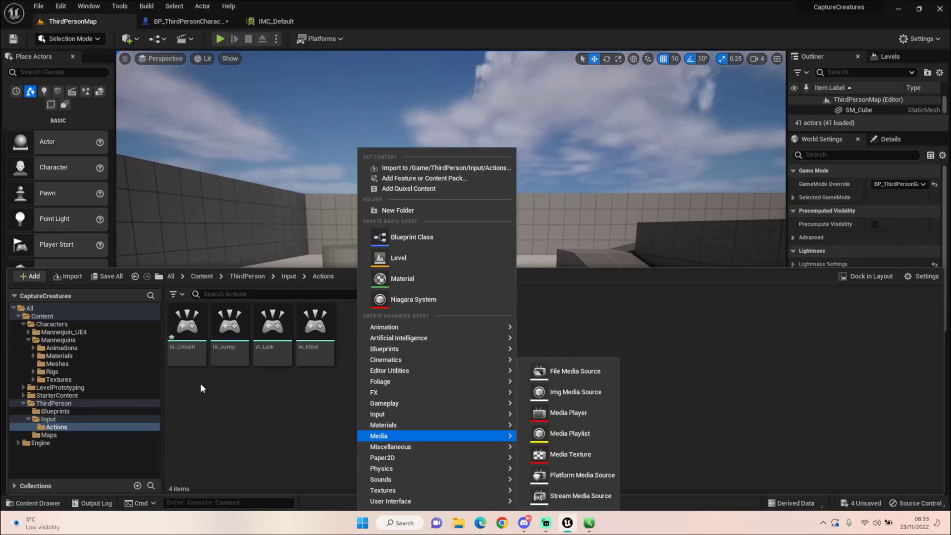
Open the IA_Crouch input action and review its available value types
{"action": "left_click", "coordinate": [196, 336]}
{"action": "double_click", "coordinate": [196, 337]}
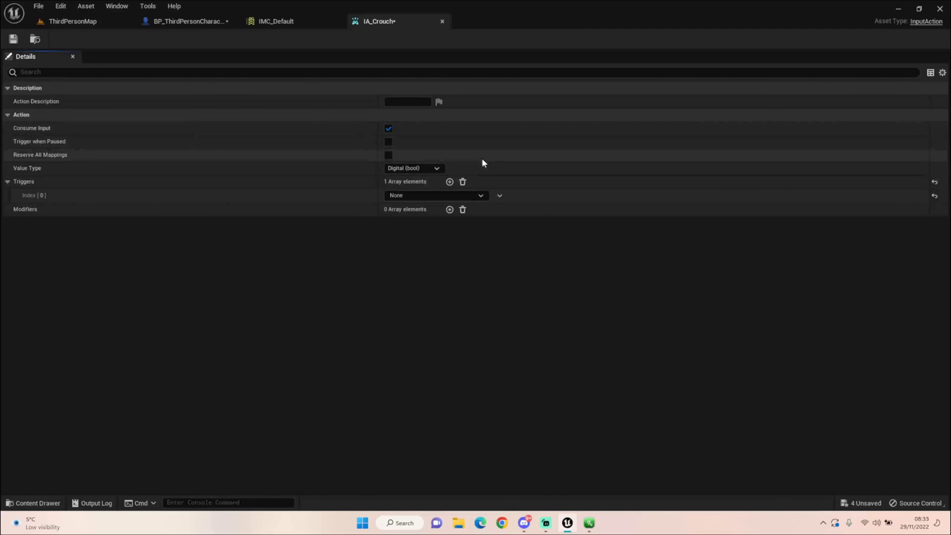
{"action": "left_click", "coordinate": [443, 168]}
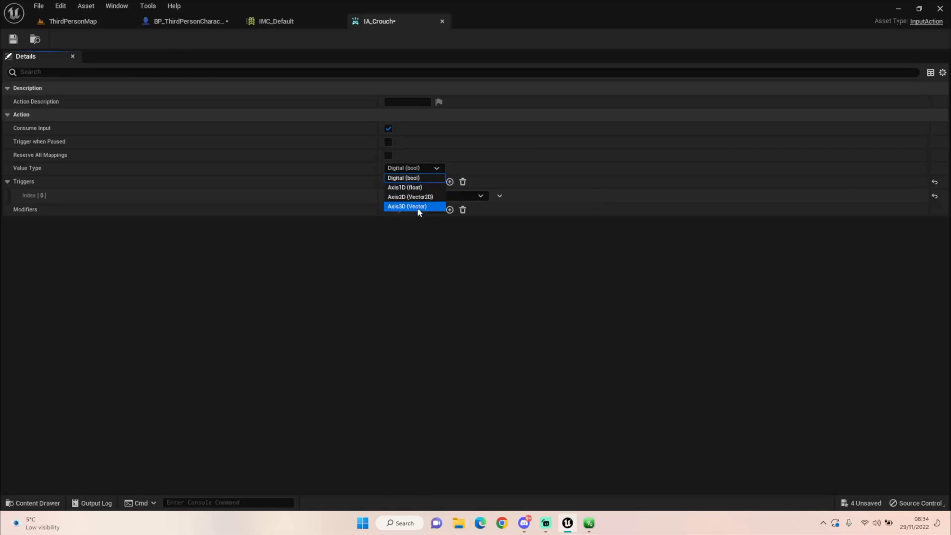
Look over the existing input events in the BP_ThirdPersonCharacter Event Graph and close the IA_Crouch asset
{"action": "left_click", "coordinate": [184, 21]}
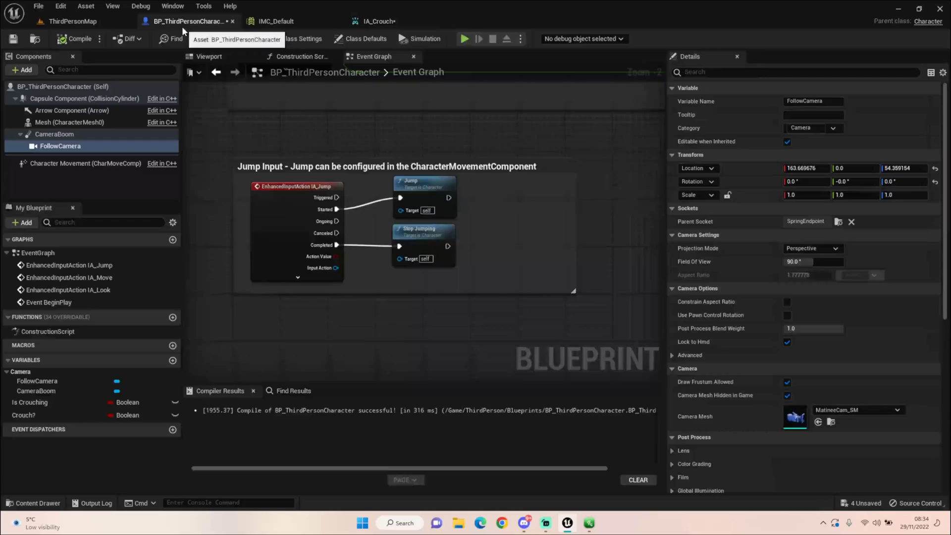
{"action": "right_click_drag", "start_coordinate": [254, 148], "coordinate": [274, 284]}
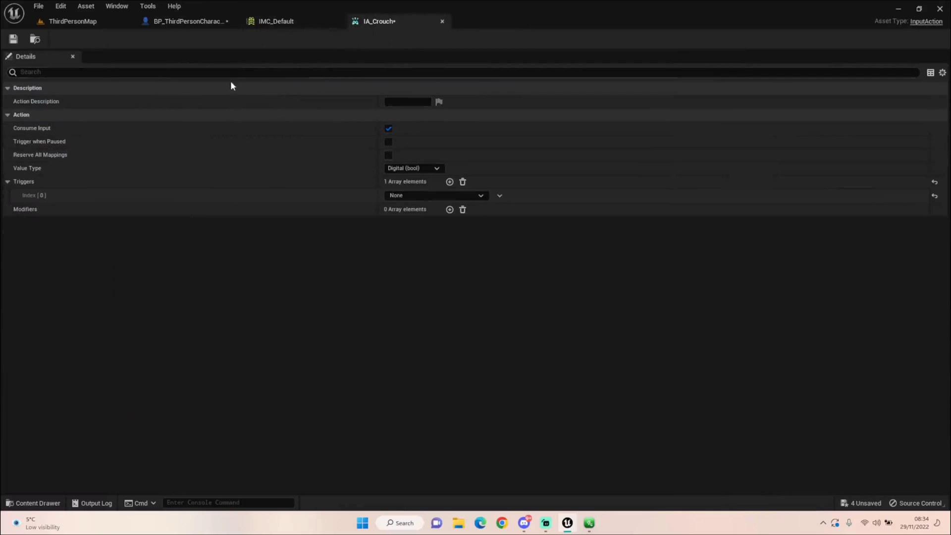
{"action": "left_click", "coordinate": [443, 22]}
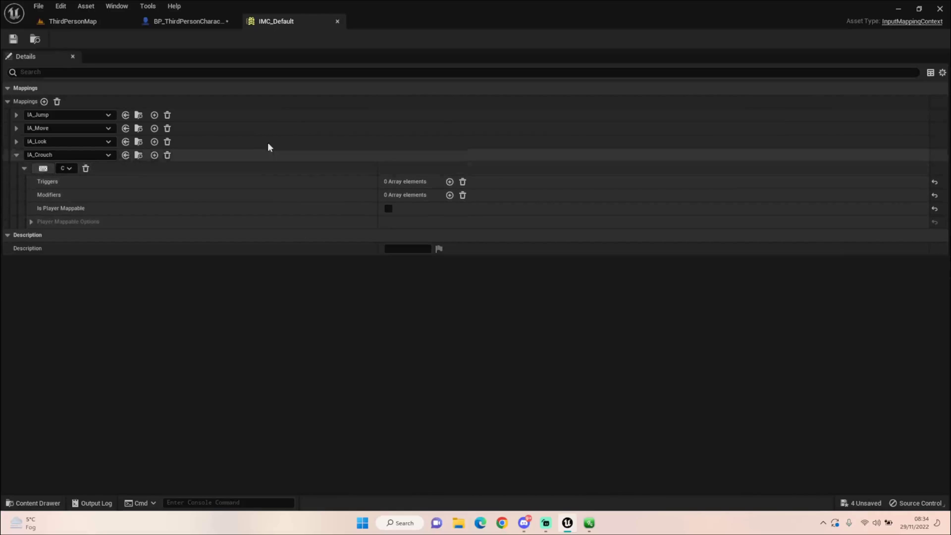
Reopen IA_Crouch from the Actions folder and review the trigger types available for its Index [0] trigger
{"action": "left_click", "coordinate": [69, 20]}
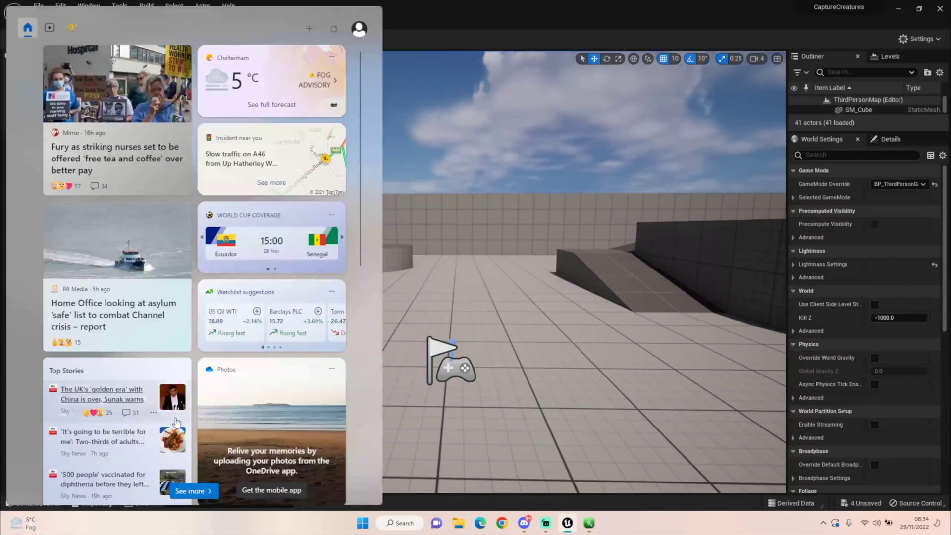
{"action": "left_click", "coordinate": [397, 406]}
{"action": "left_click", "coordinate": [33, 503]}
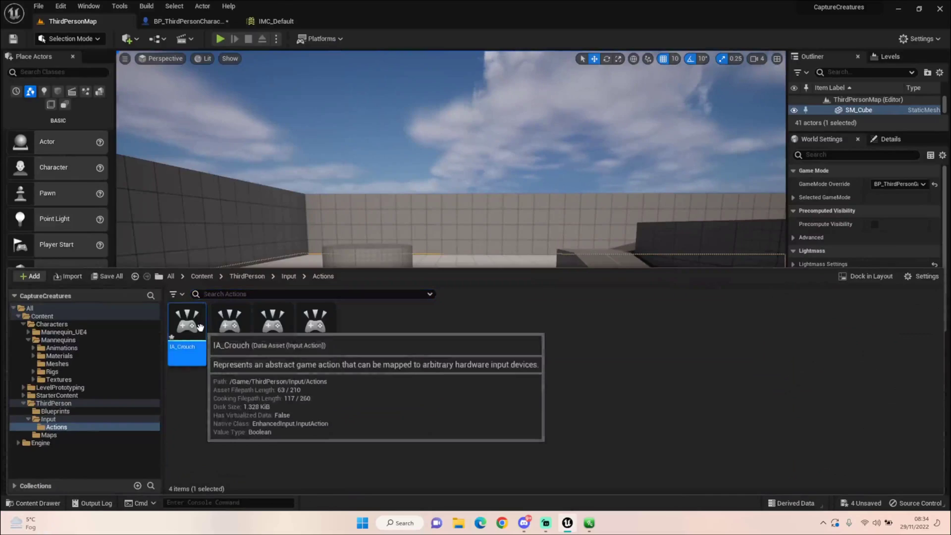
{"action": "double_click", "coordinate": [202, 329]}
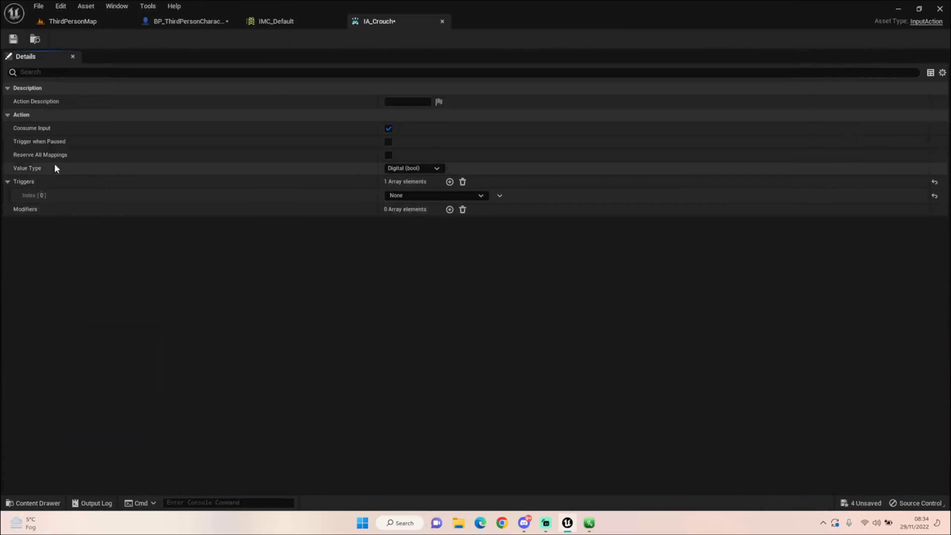
{"action": "left_click", "coordinate": [424, 196]}
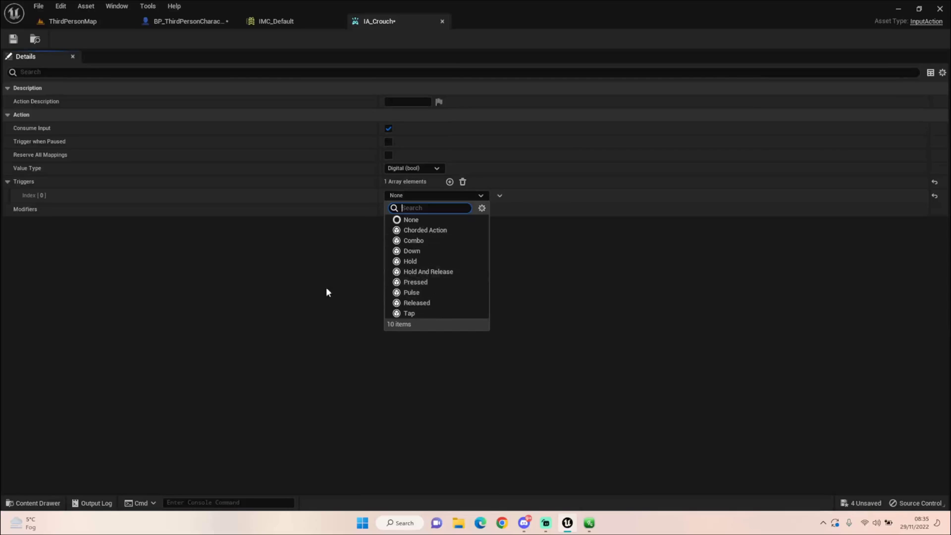
{"action": "left_click", "coordinate": [268, 291]}
Add the IA_Crouch Enhanced Action Event to an empty area of the BP_ThirdPersonCharacter Event Graph
{"action": "left_click", "coordinate": [297, 21]}
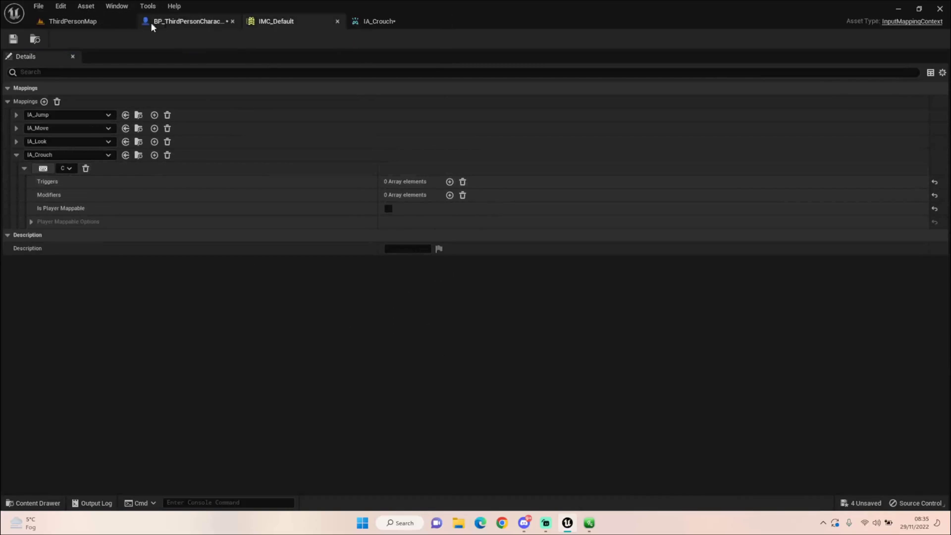
{"action": "left_click", "coordinate": [164, 21]}
{"action": "scroll", "coordinate": [372, 236], "scroll_direction": "down", "scroll_amount": 5}
{"action": "scroll", "coordinate": [381, 172], "scroll_direction": "up", "scroll_amount": 4}
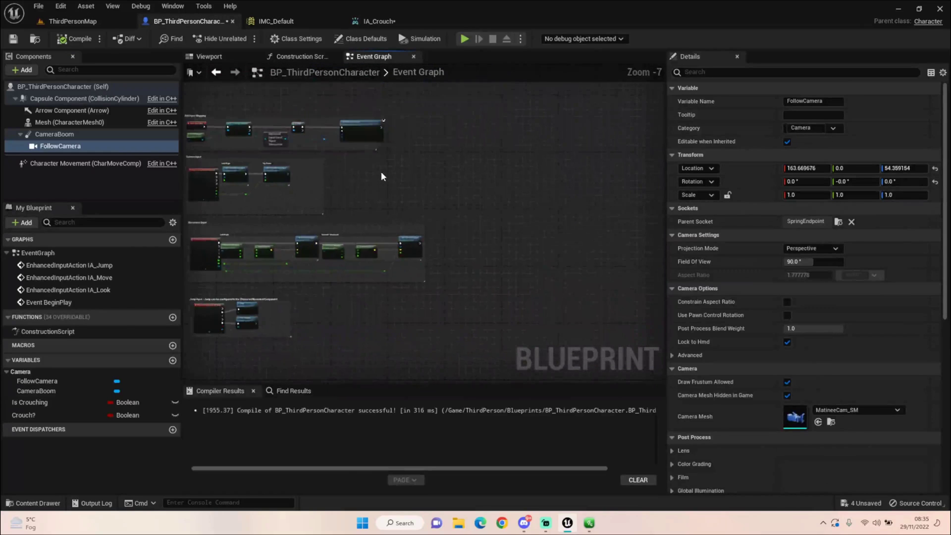
{"action": "right_click", "coordinate": [296, 177]}
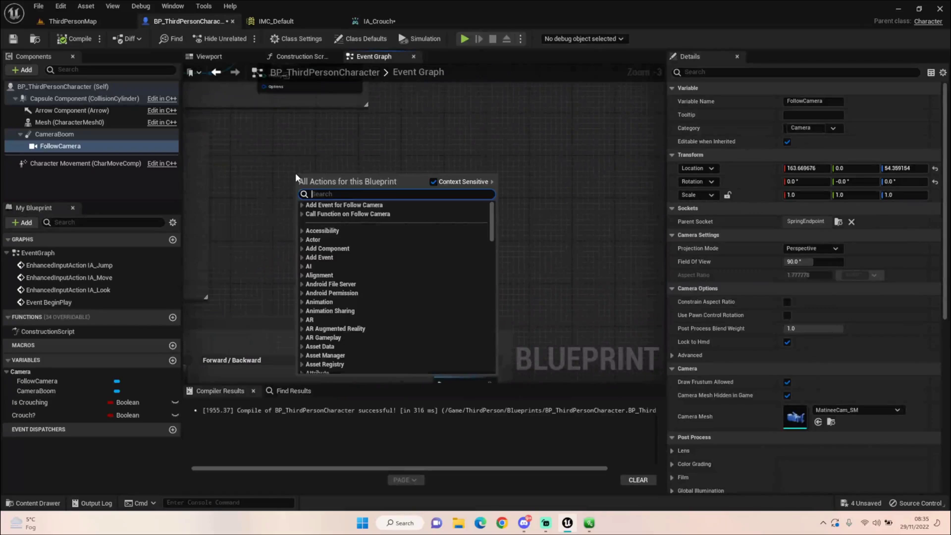
{"action": "type", "text": "IA_Cro"}
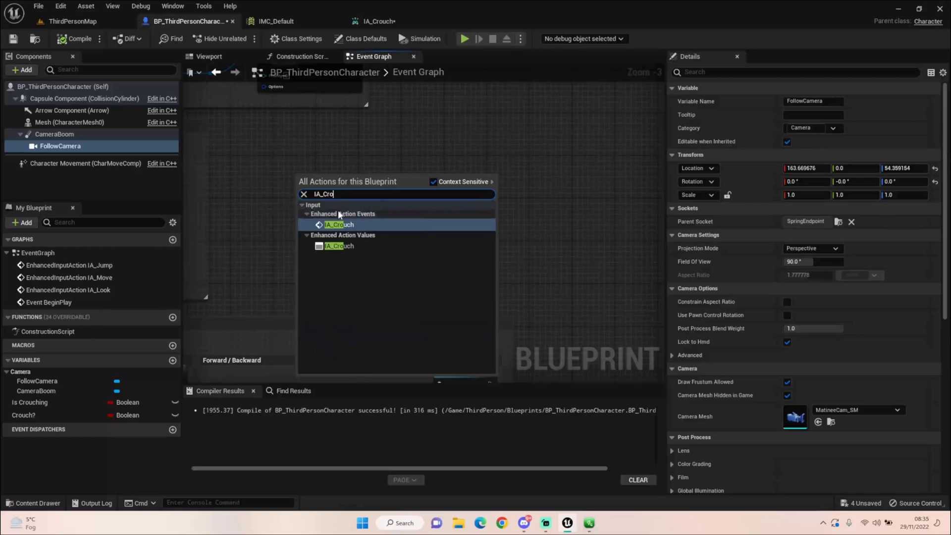
{"action": "left_click", "coordinate": [343, 223]}
{"action": "scroll", "coordinate": [302, 221], "scroll_direction": "up", "scroll_amount": 2}
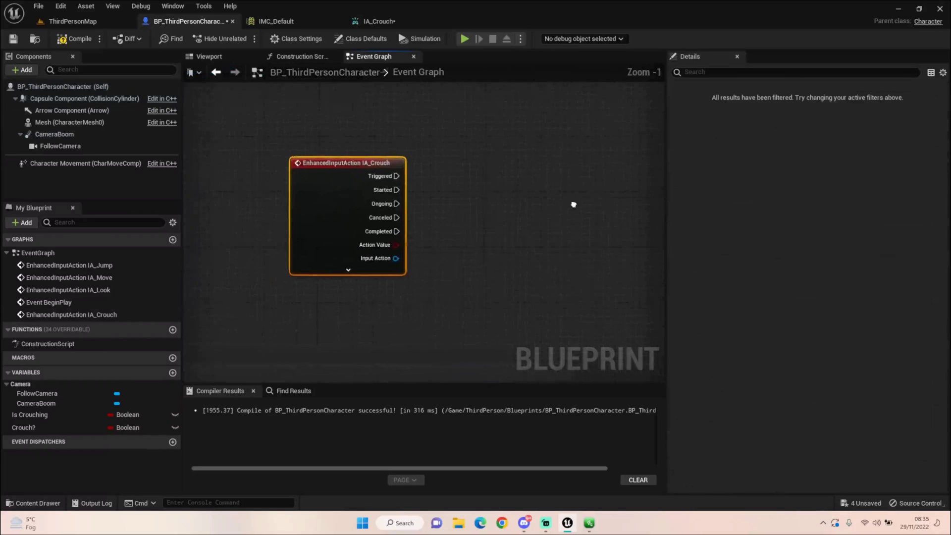
Place a Set node for the Crouch? variable beside the IA_Crouch event, leaving space between them for more nodes
{"action": "right_click_drag", "start_coordinate": [566, 212], "coordinate": [521, 222]}
{"action": "right_click_drag", "start_coordinate": [278, 218], "coordinate": [402, 314]}
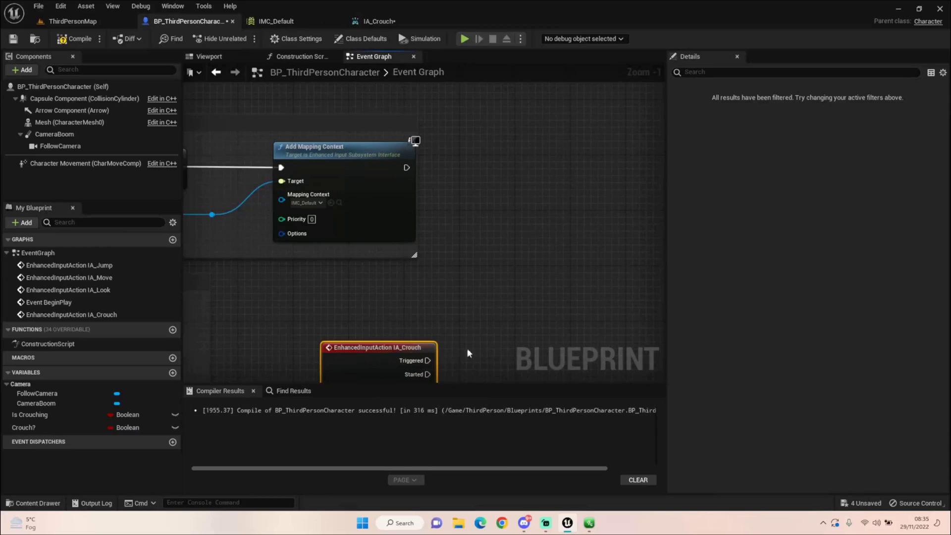
{"action": "right_click_drag", "start_coordinate": [560, 366], "coordinate": [452, 159]}
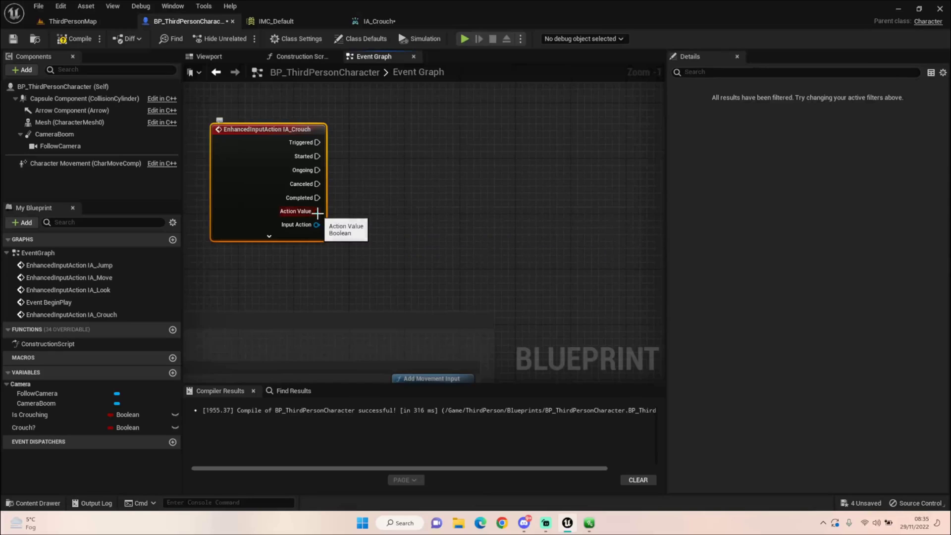
{"action": "mouse_move", "coordinate": [317, 213]}
{"action": "left_mouse_down"}
{"action": "mouse_move", "coordinate": [447, 149]}
{"action": "mouse_move", "coordinate": [373, 207]}
{"action": "mouse_move", "coordinate": [299, 213]}
{"action": "left_mouse_up"}
{"action": "left_click_drag", "start_coordinate": [32, 429], "coordinate": [476, 140]}
{"action": "left_click", "coordinate": [494, 161]}
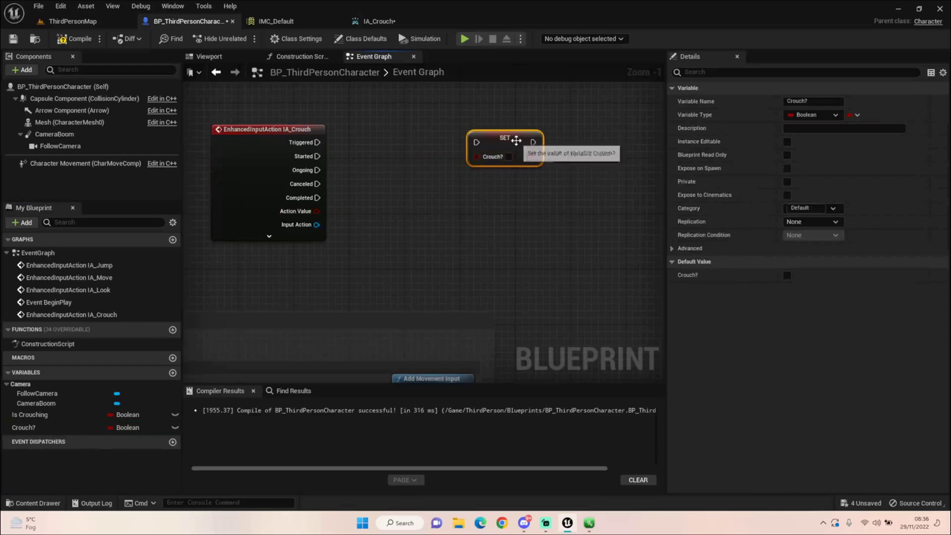
{"action": "left_click_drag", "start_coordinate": [516, 141], "coordinate": [572, 148]}
Add a Character Movement reference above the IA_Crouch event and create a Set Max Walk Speed node from it
{"action": "left_click_drag", "start_coordinate": [35, 164], "coordinate": [280, 108]}
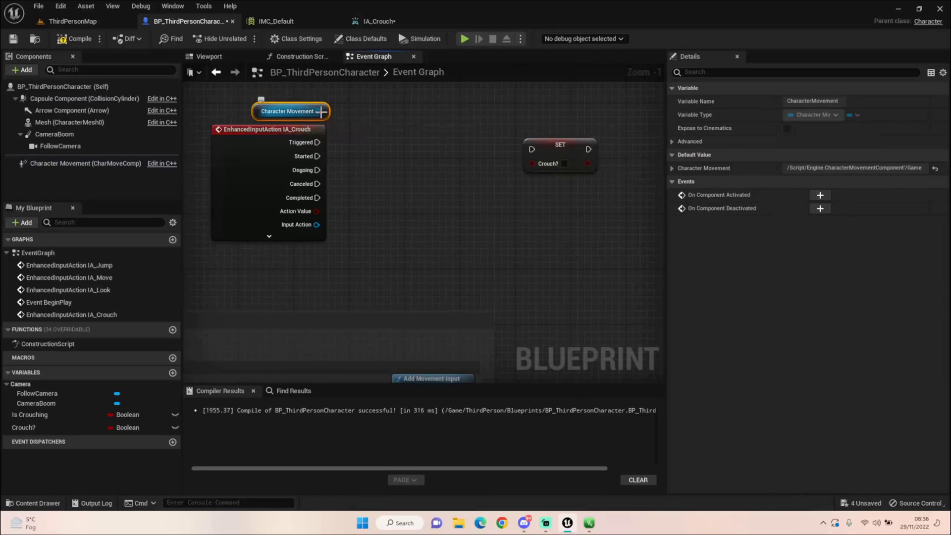
{"action": "left_click_drag", "start_coordinate": [320, 111], "coordinate": [358, 129]}
{"action": "type", "text": "Set max walk"}
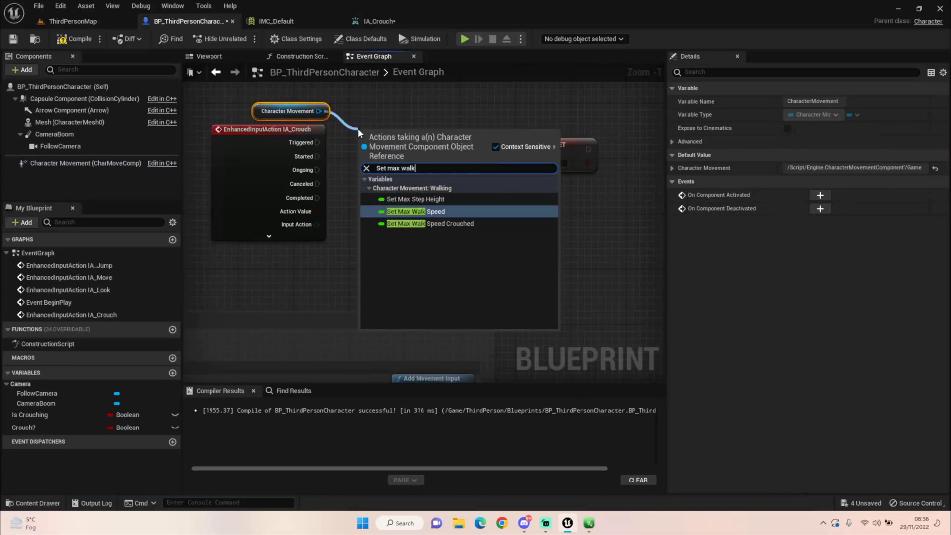
{"action": "key", "text": "Return"}
{"action": "left_click_drag", "start_coordinate": [399, 137], "coordinate": [412, 138]}
Duplicate the Set Max Walk Speed node below the original and connect Character Movement to the copy's Target
{"action": "key", "text": "ctrl+c"}
{"action": "key", "text": "ctrl+v"}
{"action": "left_click_drag", "start_coordinate": [410, 193], "coordinate": [402, 189]}
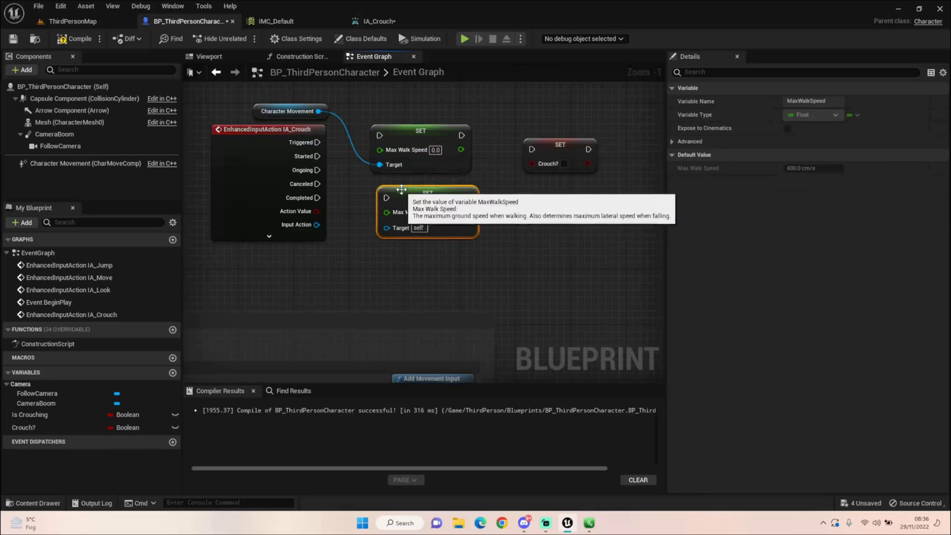
{"action": "left_click_drag", "start_coordinate": [318, 111], "coordinate": [387, 226]}
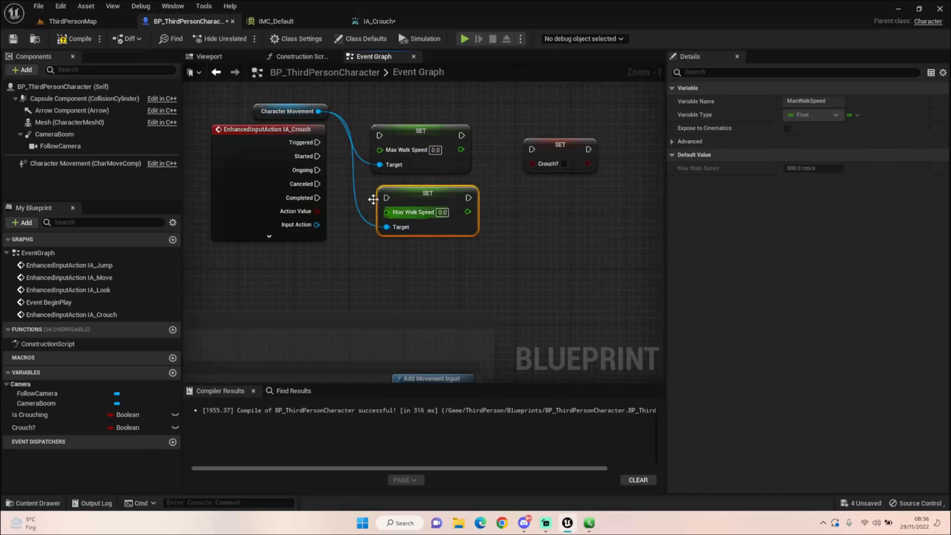
Wire Started to the upper Set Max Walk Speed node with 150, and Completed to the lower one with 300
{"action": "left_click_drag", "start_coordinate": [318, 156], "coordinate": [380, 137]}
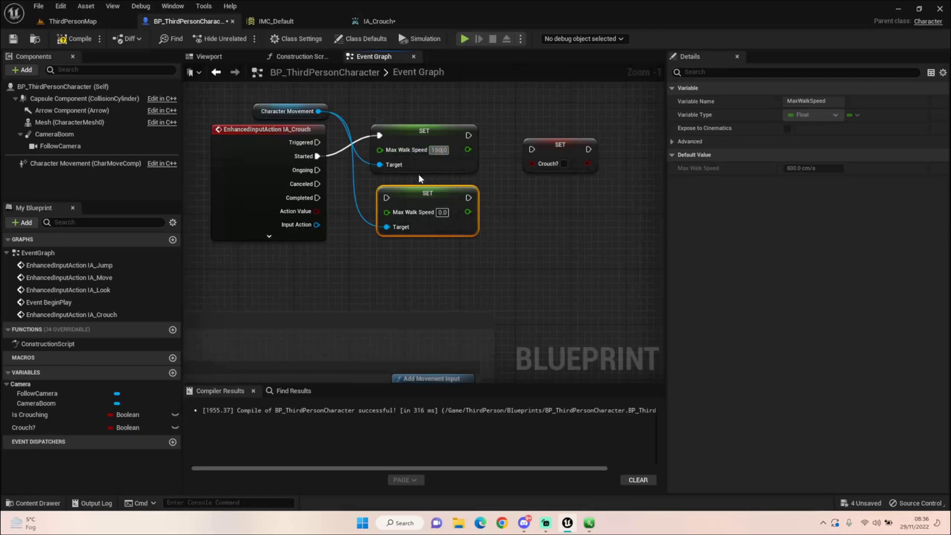
{"action": "left_click", "coordinate": [442, 212]}
{"action": "type", "text": "300"}
{"action": "left_click", "coordinate": [444, 261]}
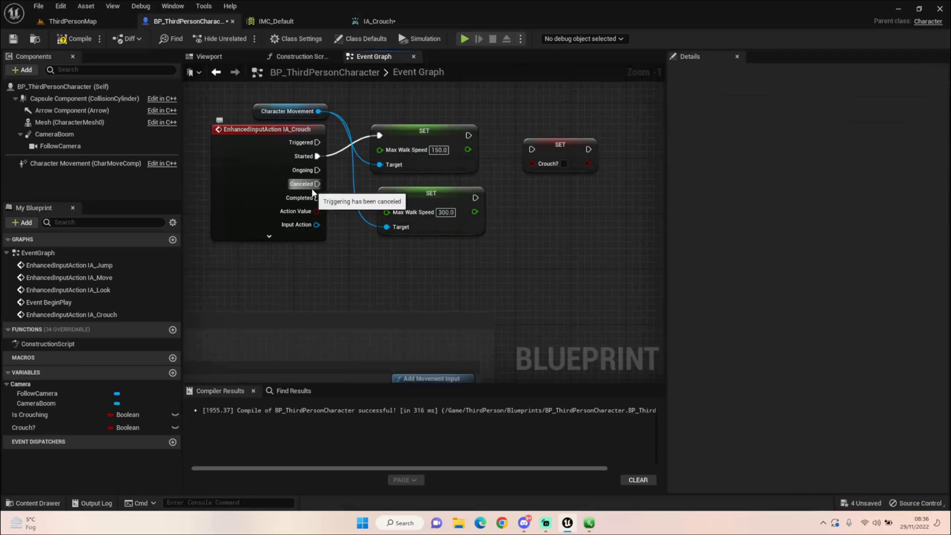
{"action": "left_click_drag", "start_coordinate": [317, 198], "coordinate": [404, 204]}
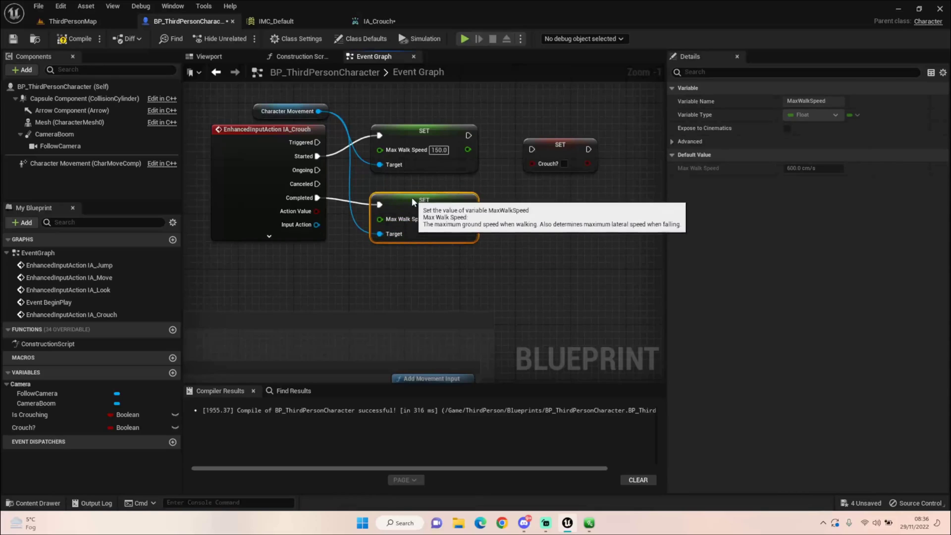
Connect both Set Max Walk Speed nodes to the Set Crouch? node and feed it the event's Action Value
{"action": "left_click_drag", "start_coordinate": [468, 136], "coordinate": [527, 150]}
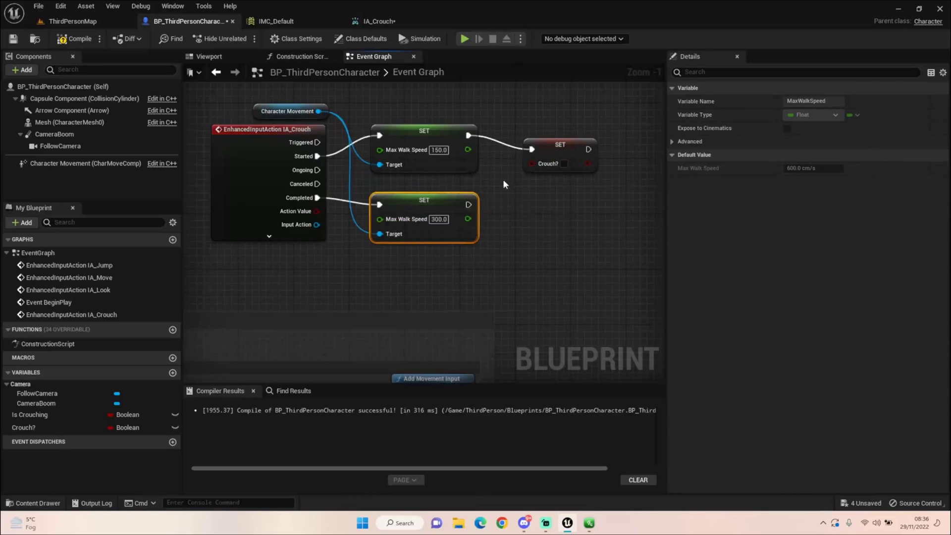
{"action": "left_click_drag", "start_coordinate": [468, 204], "coordinate": [522, 159]}
{"action": "left_click_drag", "start_coordinate": [318, 212], "coordinate": [553, 188]}
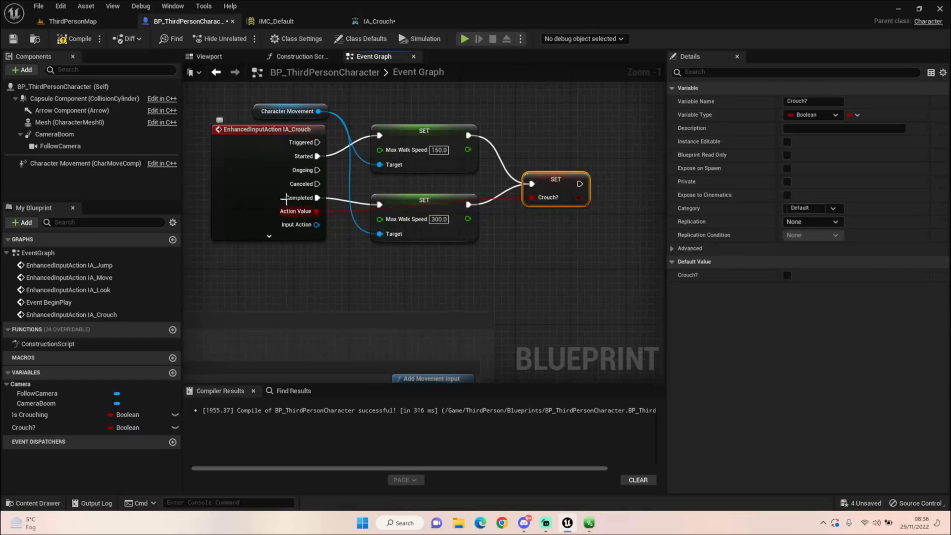
Add a Print String node after Set Crouch? and connect the Crouch? output to its In String
{"action": "left_click", "coordinate": [82, 22]}
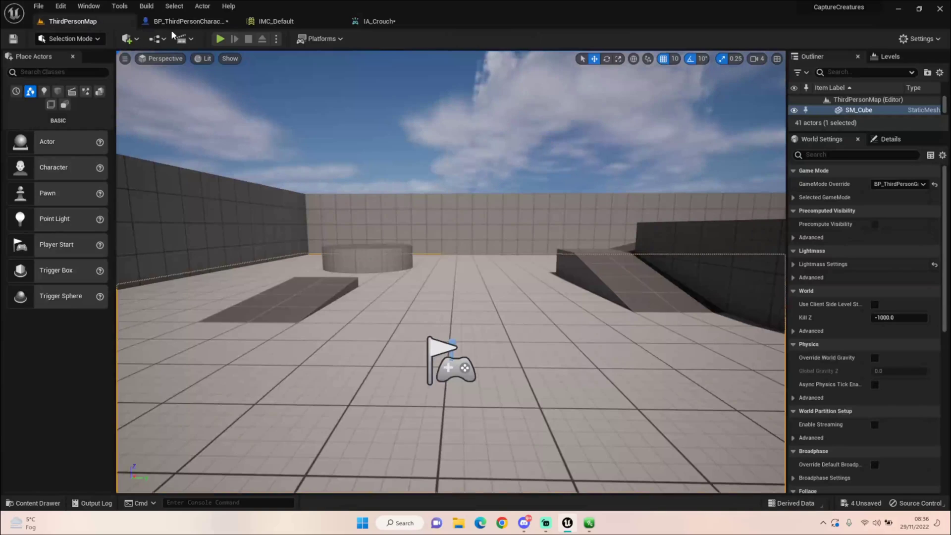
{"action": "left_click", "coordinate": [178, 22]}
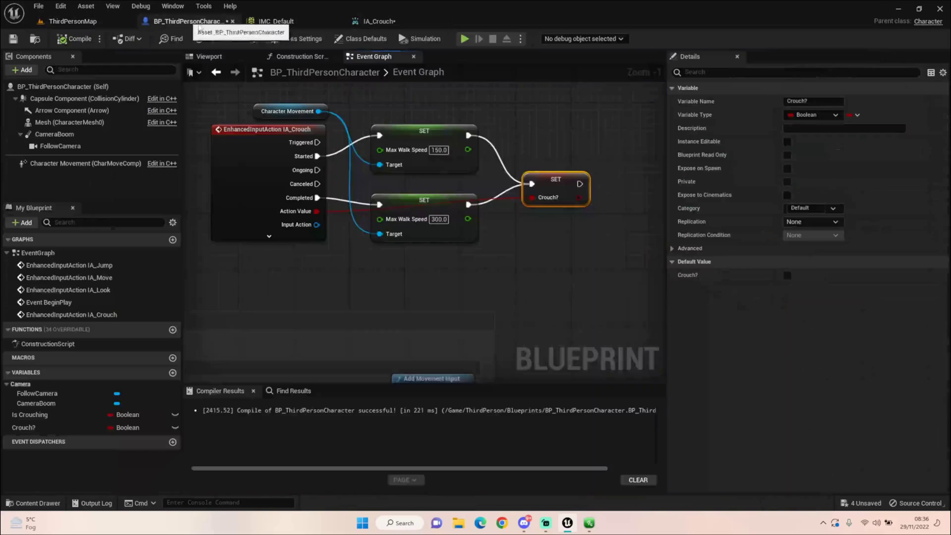
{"action": "right_click_drag", "start_coordinate": [516, 207], "coordinate": [353, 221]}
{"action": "left_click_drag", "start_coordinate": [418, 198], "coordinate": [493, 204]}
{"action": "type", "text": "Print str"}
{"action": "key", "text": "Return"}
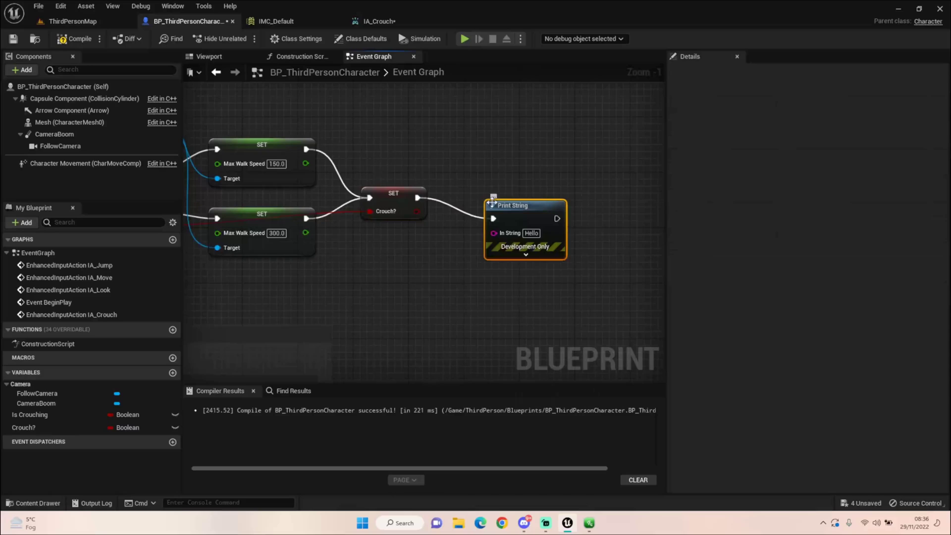
{"action": "left_click_drag", "start_coordinate": [415, 211], "coordinate": [539, 189]}
{"action": "left_click_drag", "start_coordinate": [446, 201], "coordinate": [474, 225]}
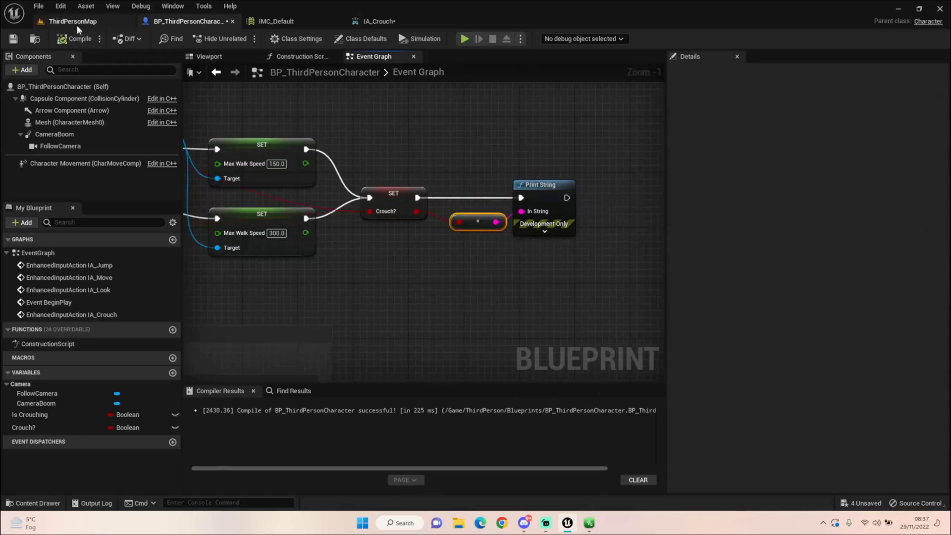
Playtest ThirdPersonMap by walking, jumping and crouching with the character, and end the play session
{"action": "left_click", "coordinate": [76, 22]}
{"action": "left_click", "coordinate": [221, 39]}
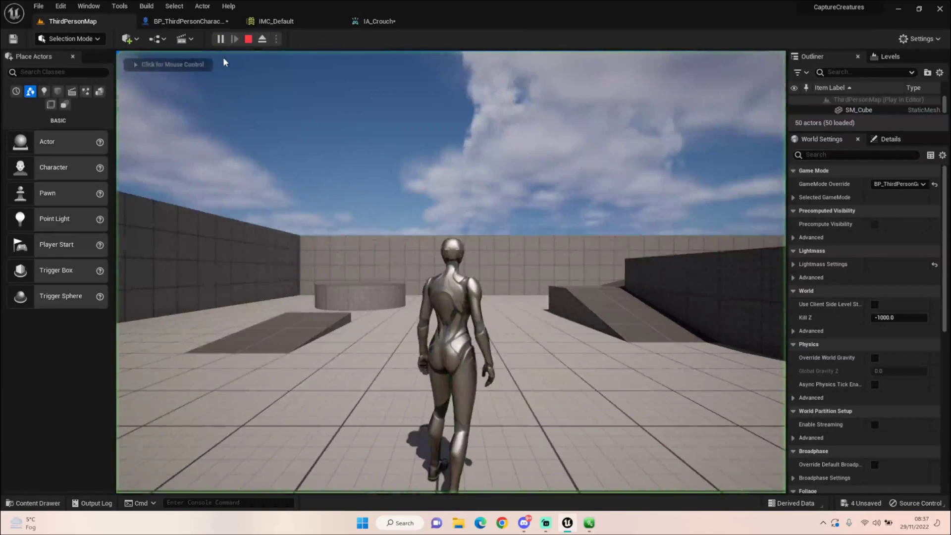
{"action": "key", "text": "w"}
{"action": "key", "text": "c"}
{"action": "key", "text": "w"}
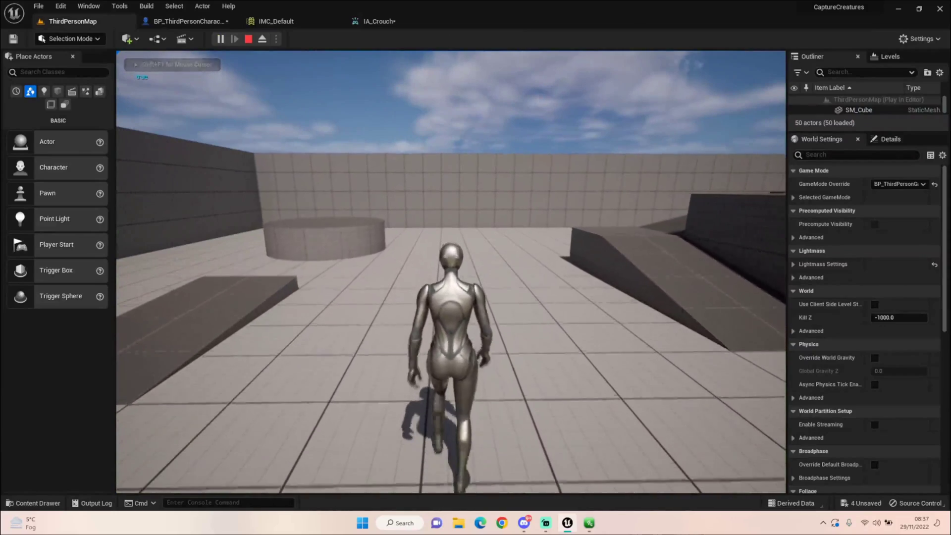
{"action": "key", "text": "w"}
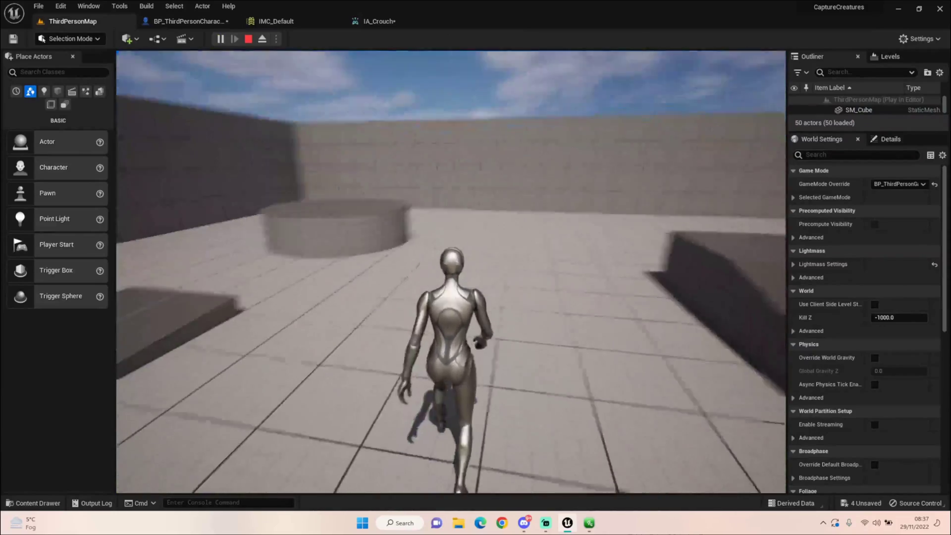
{"action": "key", "text": "w"}
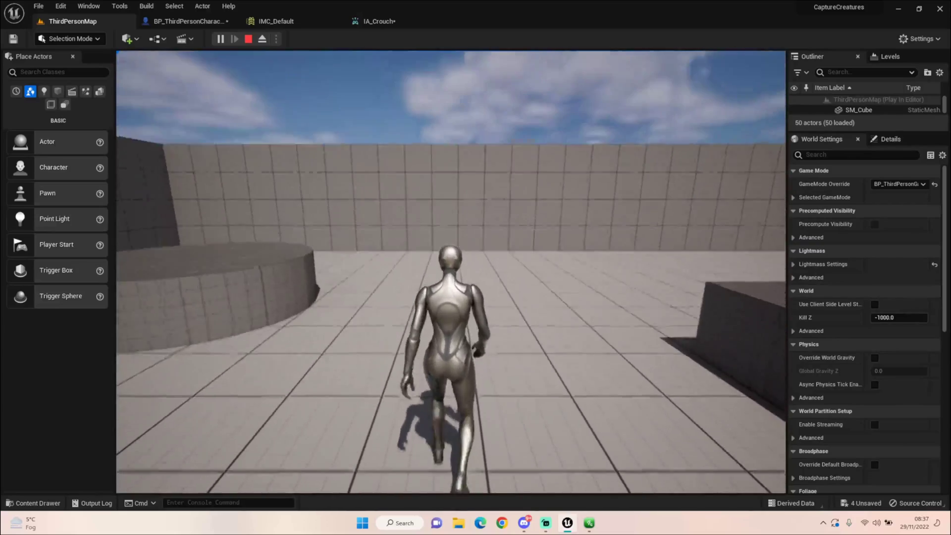
{"action": "key", "text": "w"}
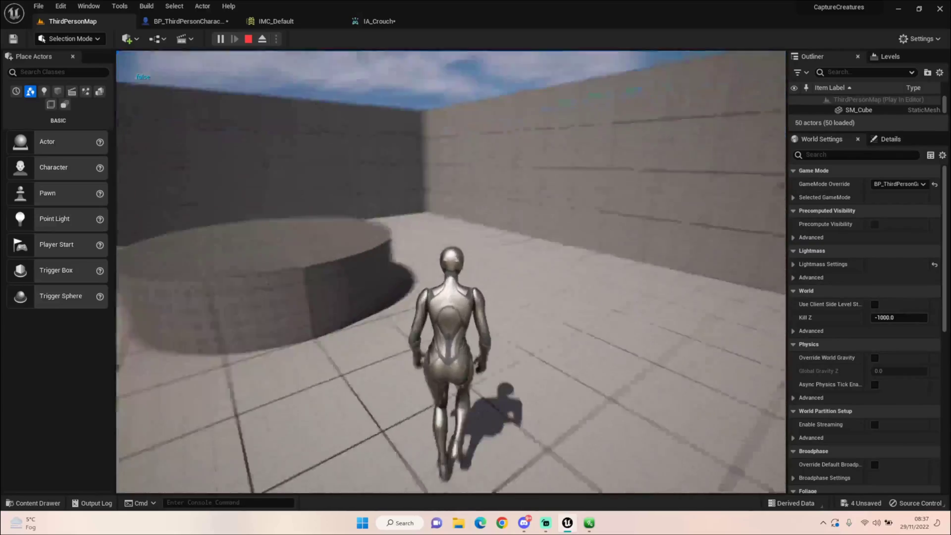
{"action": "key", "text": "space"}
{"action": "key", "text": "w"}
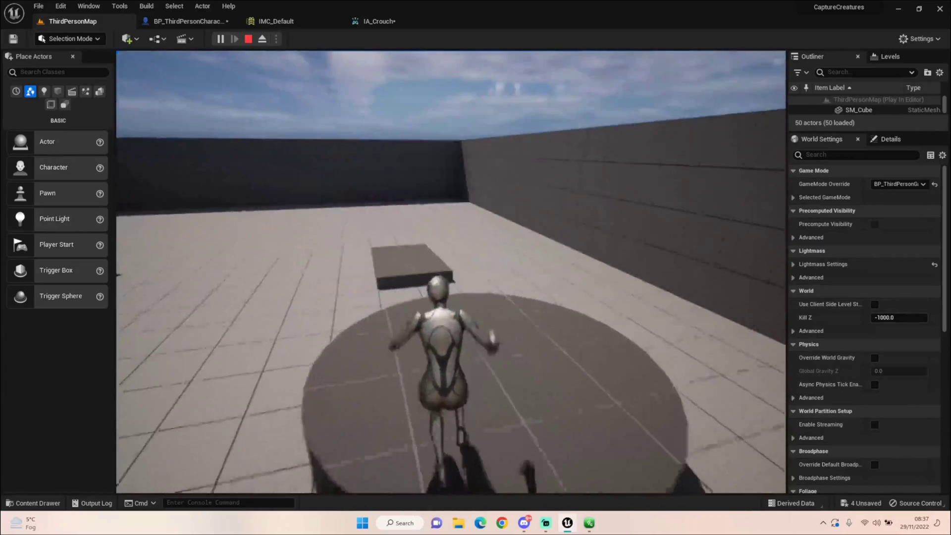
{"action": "key", "text": "w"}
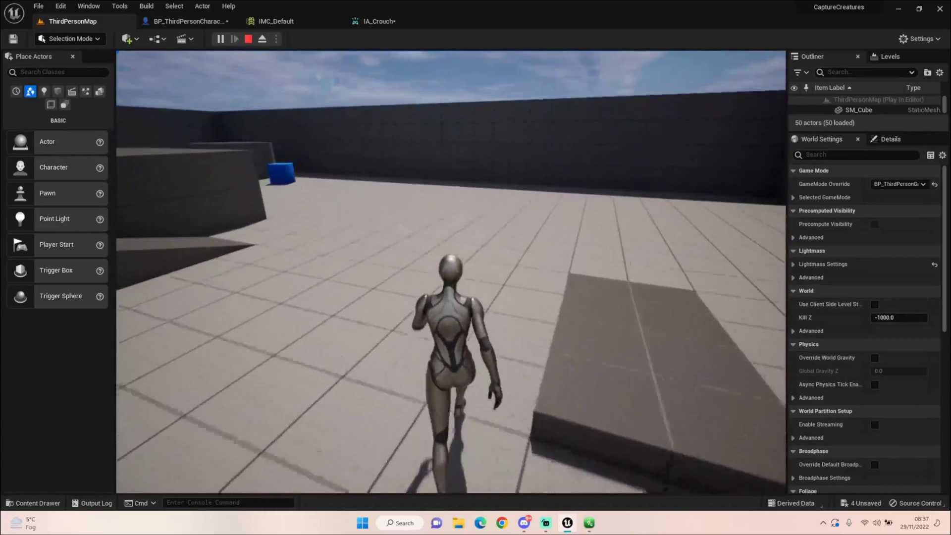
{"action": "key", "text": "w"}
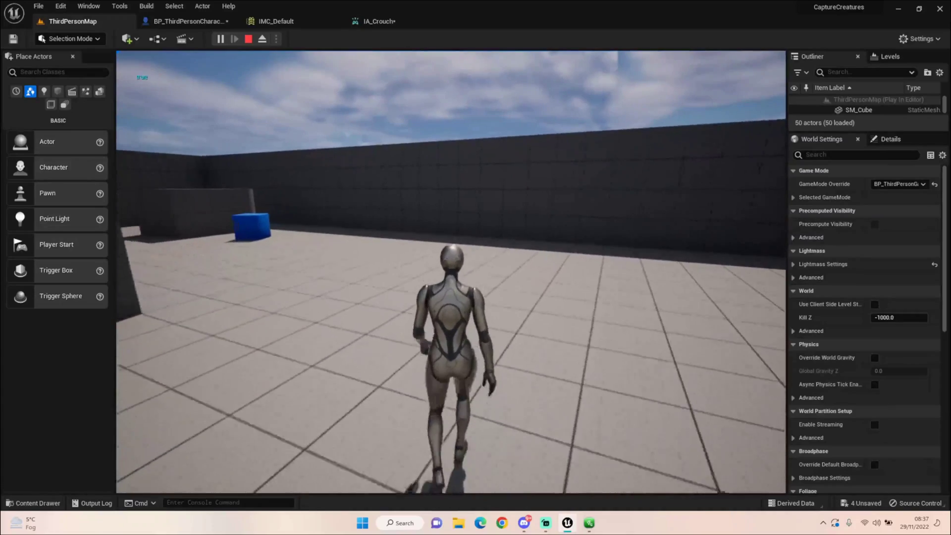
{"action": "key", "text": "w"}
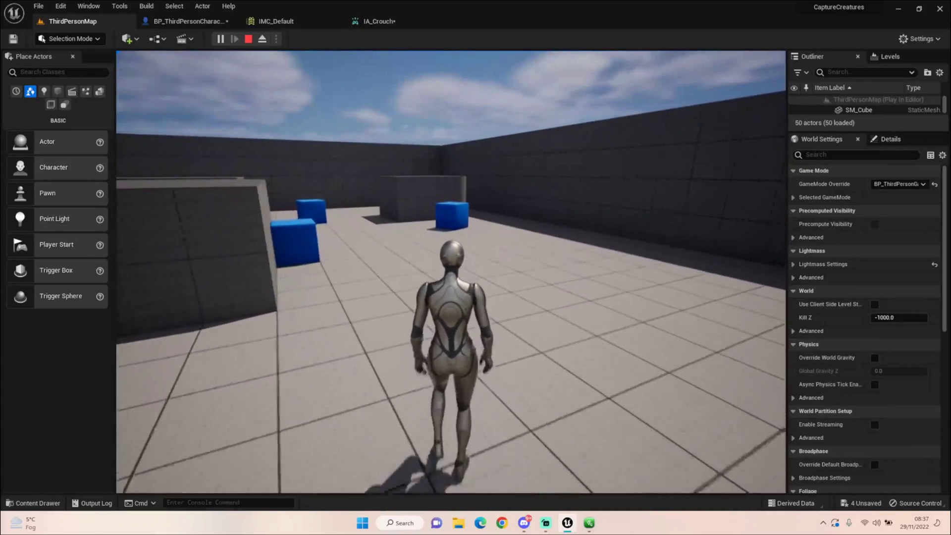
{"action": "key", "text": "w"}
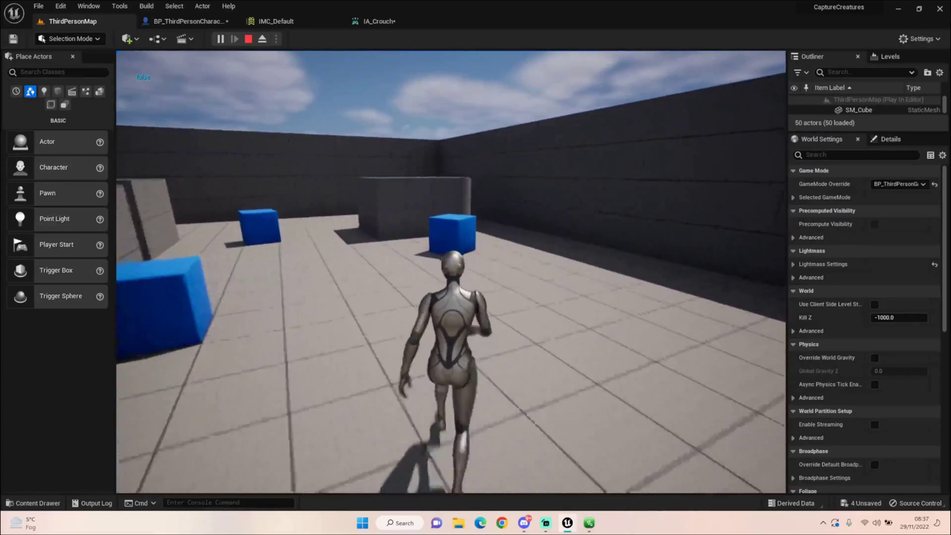
{"action": "key", "text": "c"}
{"action": "key", "text": "w"}
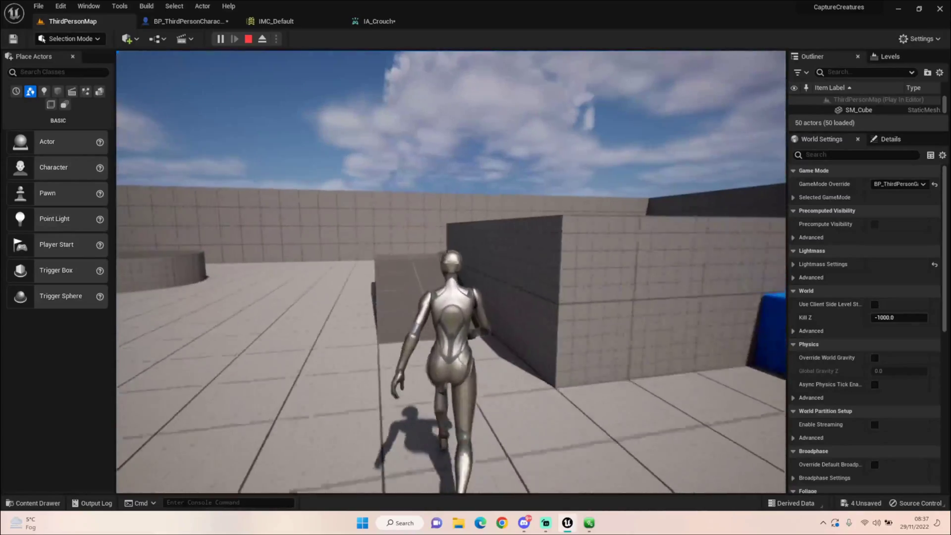
{"action": "key", "text": "space"}
{"action": "key", "text": "w"}
{"action": "key", "text": "space"}
{"action": "key", "text": "space"}
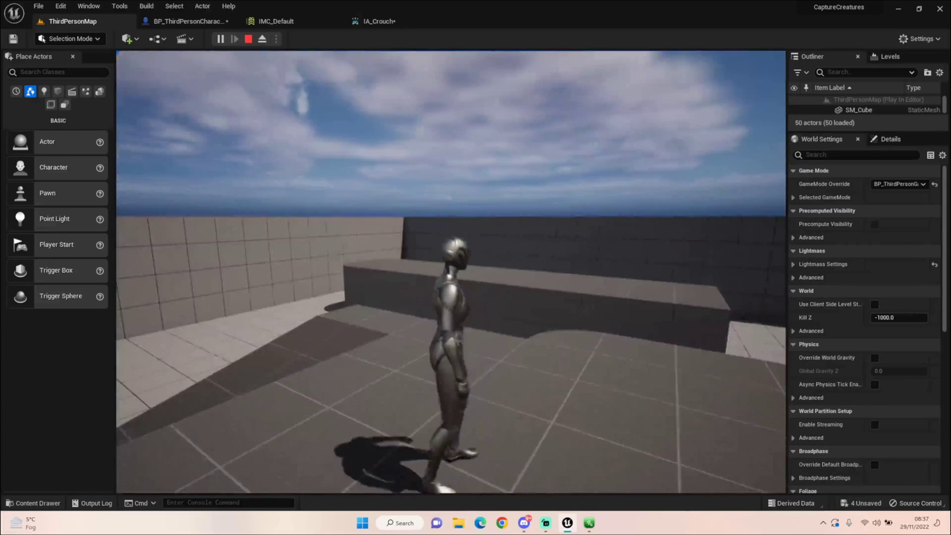
{"action": "key", "text": "Escape"}
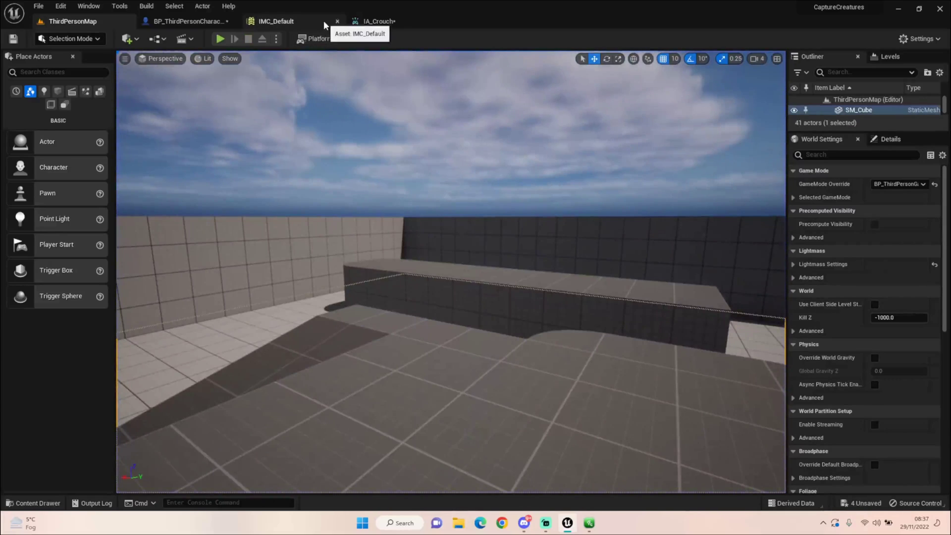
Delete the Print String node and its string conversion node after Set Crouch? in the BP_ThirdPersonCharacter event graph
{"action": "left_click", "coordinate": [186, 21]}
{"action": "right_click_drag", "start_coordinate": [319, 190], "coordinate": [501, 197]}
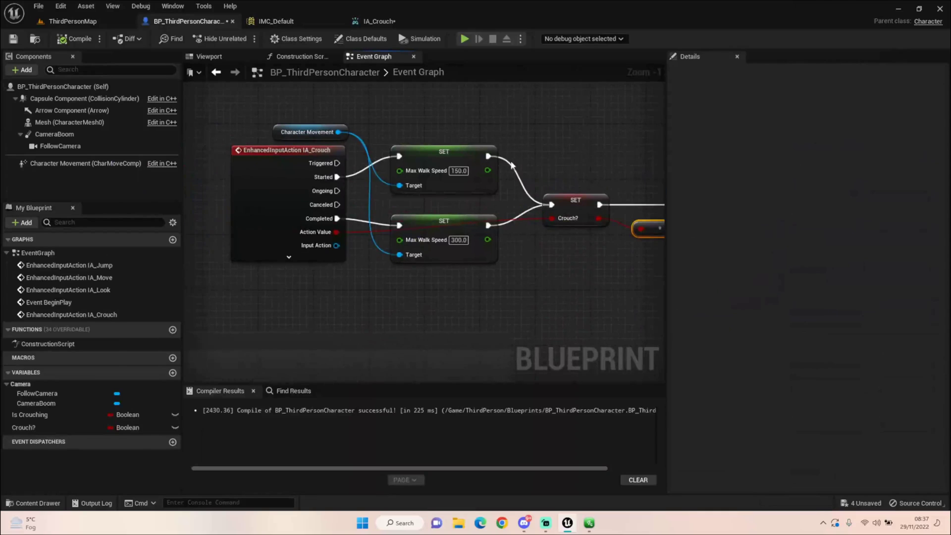
{"action": "right_click_drag", "start_coordinate": [244, 165], "coordinate": [121, 149]}
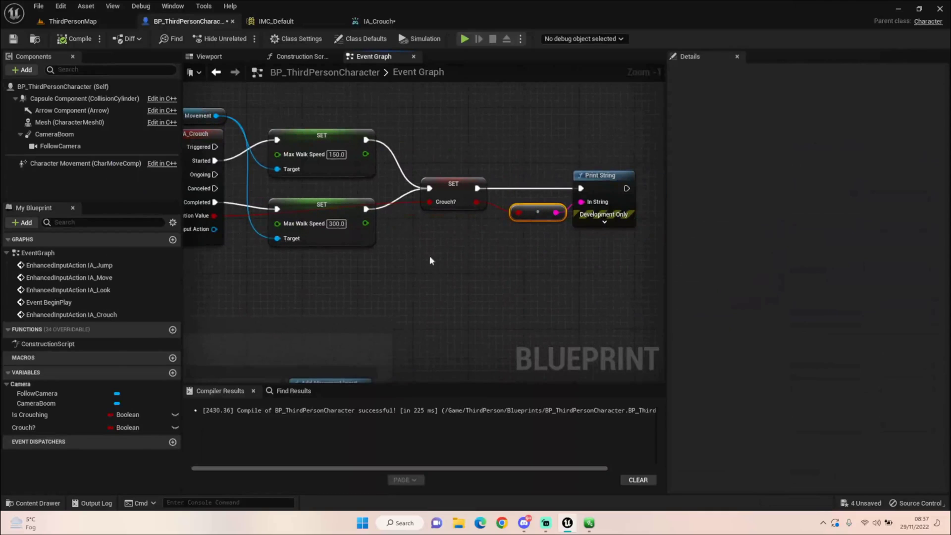
{"action": "left_click_drag", "start_coordinate": [528, 142], "coordinate": [638, 247]}
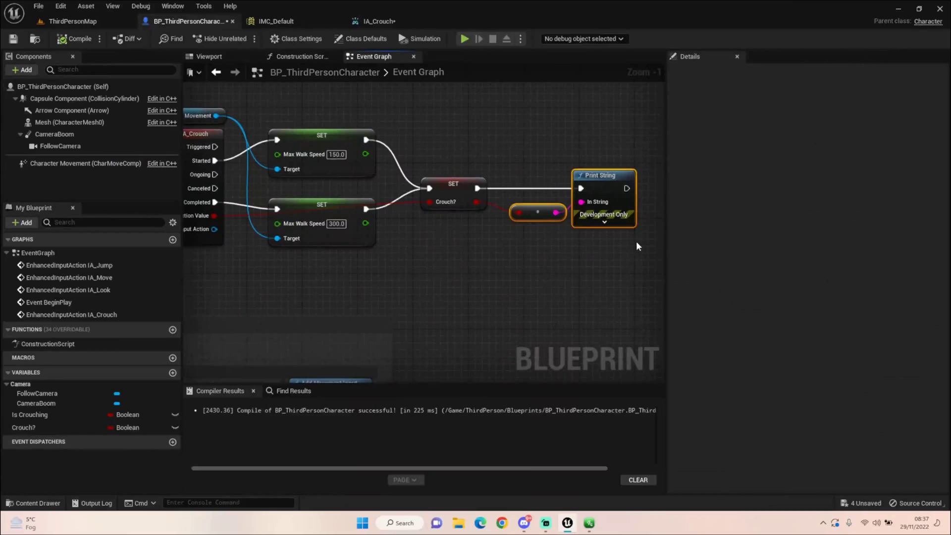
{"action": "key", "text": "Delete"}
Reposition the Set Crouch? node just after the two Set Max Walk Speed nodes and compile the blueprint
{"action": "left_click_drag", "start_coordinate": [441, 202], "coordinate": [494, 188]}
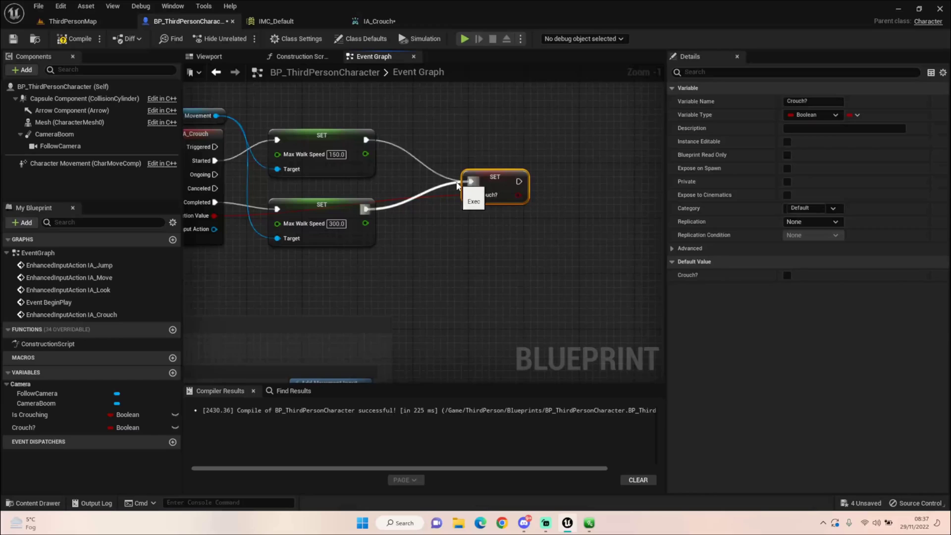
{"action": "right_click_drag", "start_coordinate": [429, 145], "coordinate": [493, 133]}
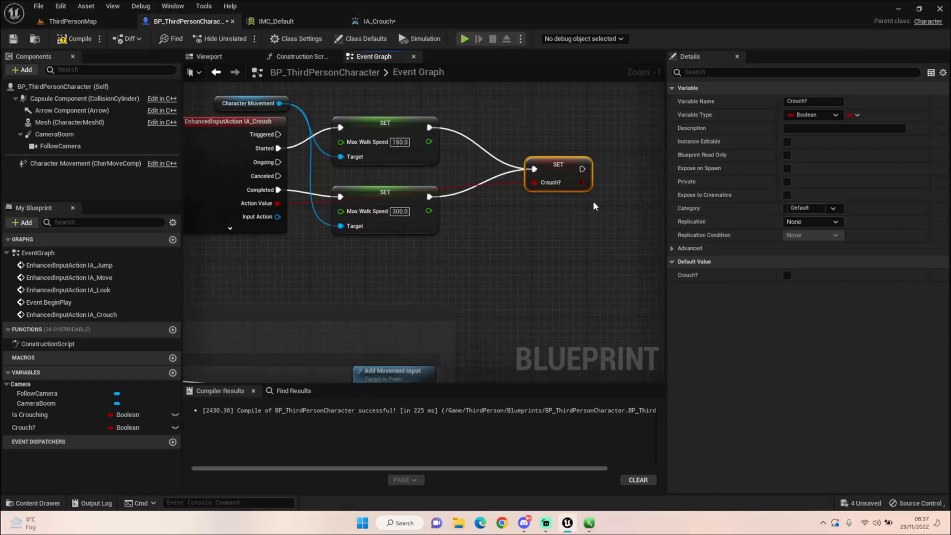
{"action": "left_click", "coordinate": [78, 40]}
{"action": "right_click_drag", "start_coordinate": [518, 244], "coordinate": [537, 285]}
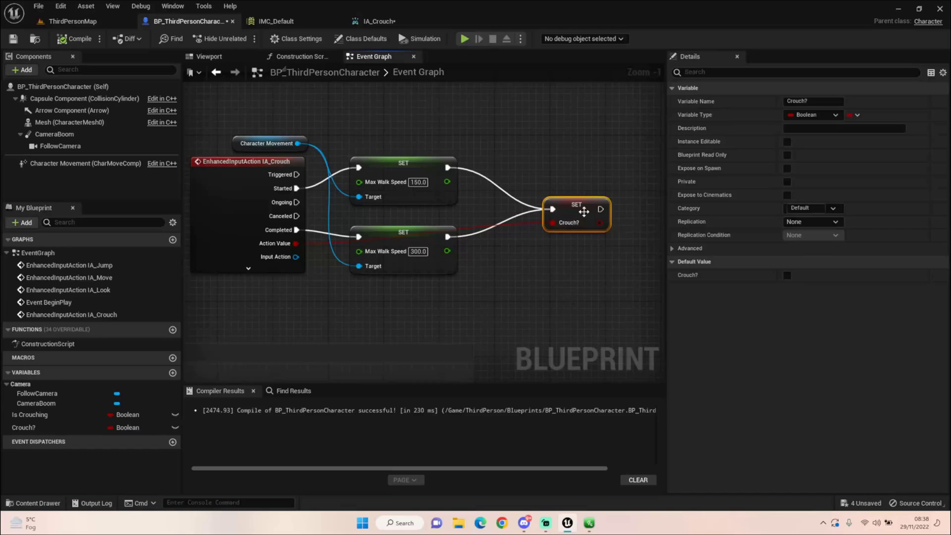
{"action": "left_click_drag", "start_coordinate": [583, 213], "coordinate": [535, 220]}
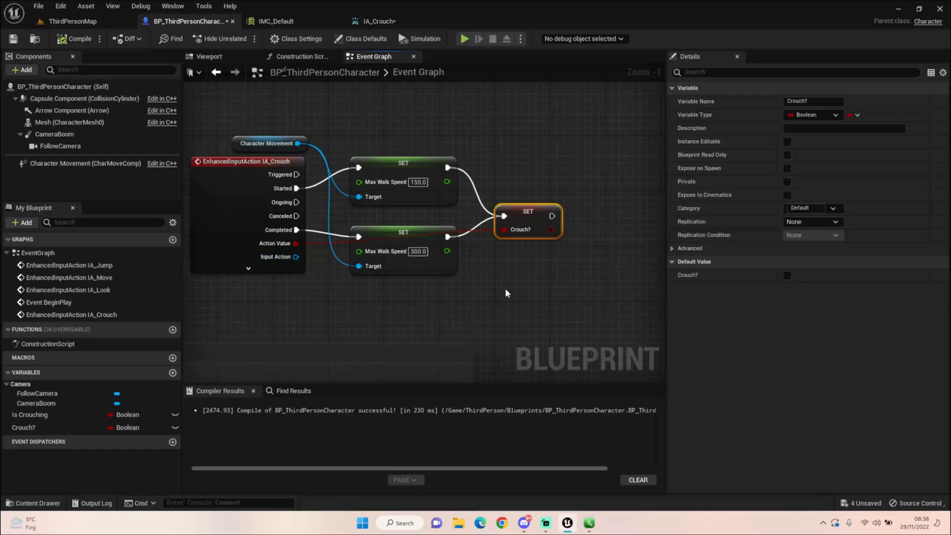
Examine the Camera Input, Movement Input and Jump Input groups in the event graph
{"action": "scroll", "coordinate": [505, 288], "scroll_direction": "down", "scroll_amount": 4}
{"action": "right_click_drag", "start_coordinate": [388, 297], "coordinate": [462, 185]}
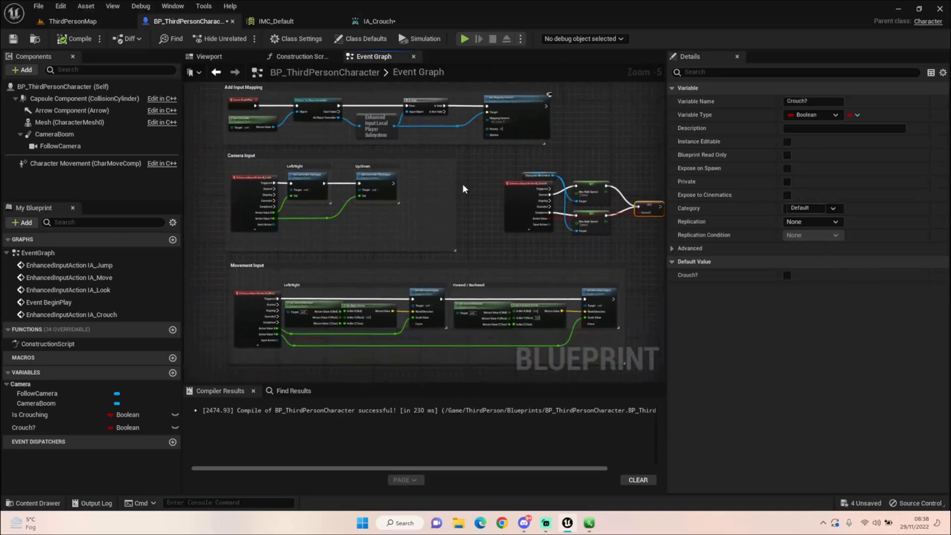
{"action": "scroll", "coordinate": [233, 178], "scroll_direction": "up", "scroll_amount": 4}
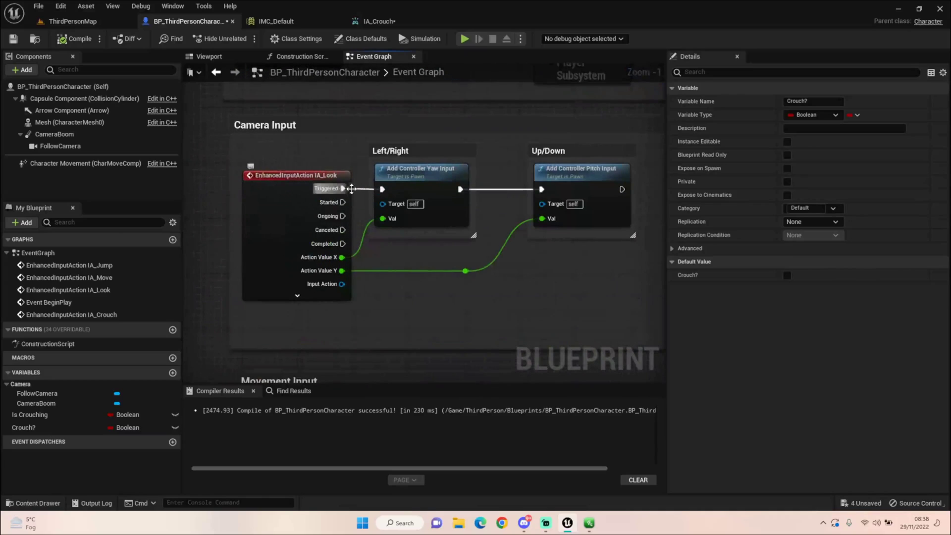
{"action": "right_click_drag", "start_coordinate": [484, 216], "coordinate": [427, 244]}
{"action": "scroll", "coordinate": [427, 244], "scroll_direction": "down", "scroll_amount": 6}
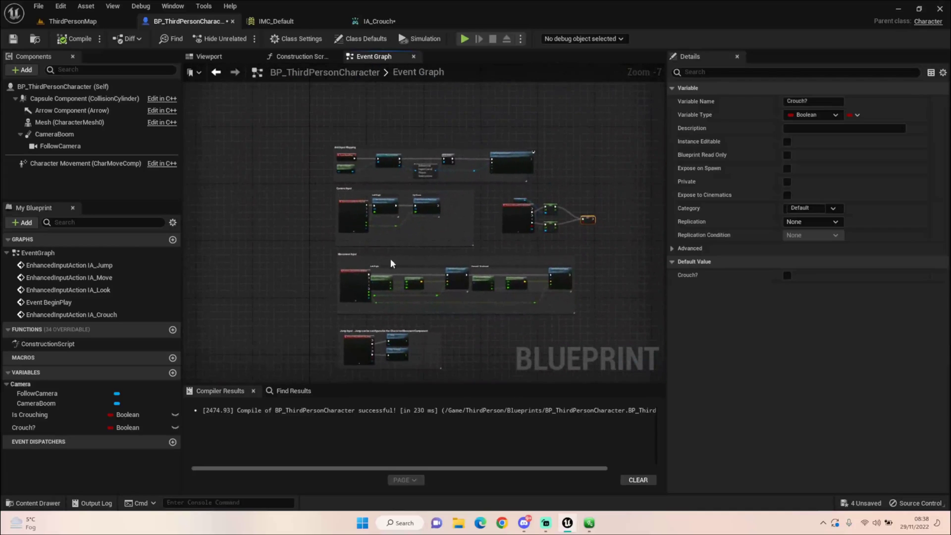
{"action": "scroll", "coordinate": [435, 349], "scroll_direction": "up", "scroll_amount": 1}
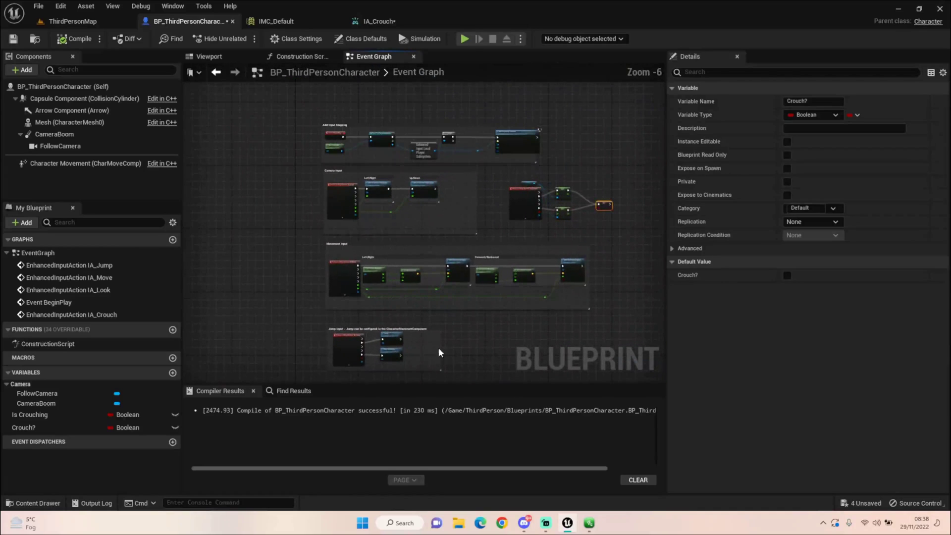
{"action": "scroll", "coordinate": [439, 348], "scroll_direction": "up", "scroll_amount": 2}
{"action": "scroll", "coordinate": [472, 265], "scroll_direction": "down", "scroll_amount": 3}
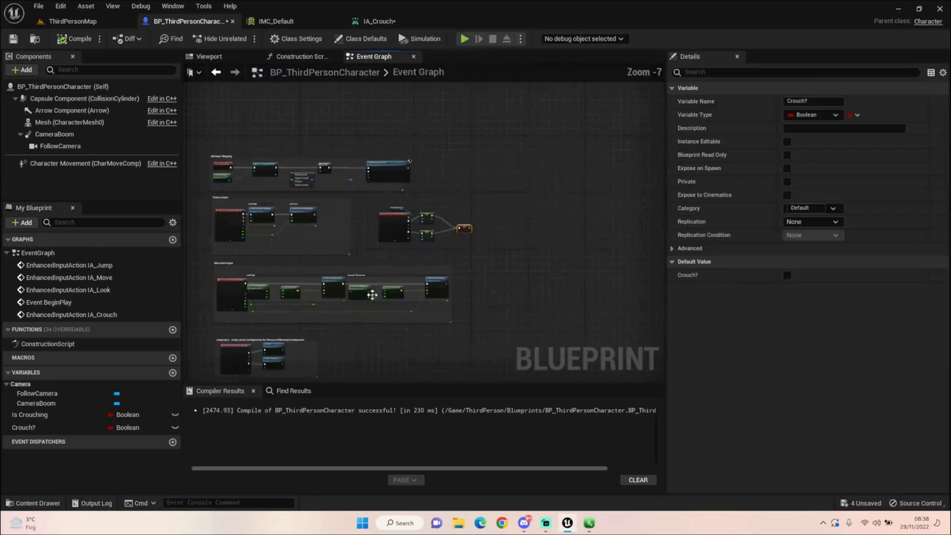
Delete the IA_Crouch event with its attached nodes, and the whole Camera Input group
{"action": "left_click_drag", "start_coordinate": [374, 202], "coordinate": [471, 245]}
{"action": "key", "text": "Delete"}
{"action": "scroll", "coordinate": [439, 228], "scroll_direction": "up", "scroll_amount": 2}
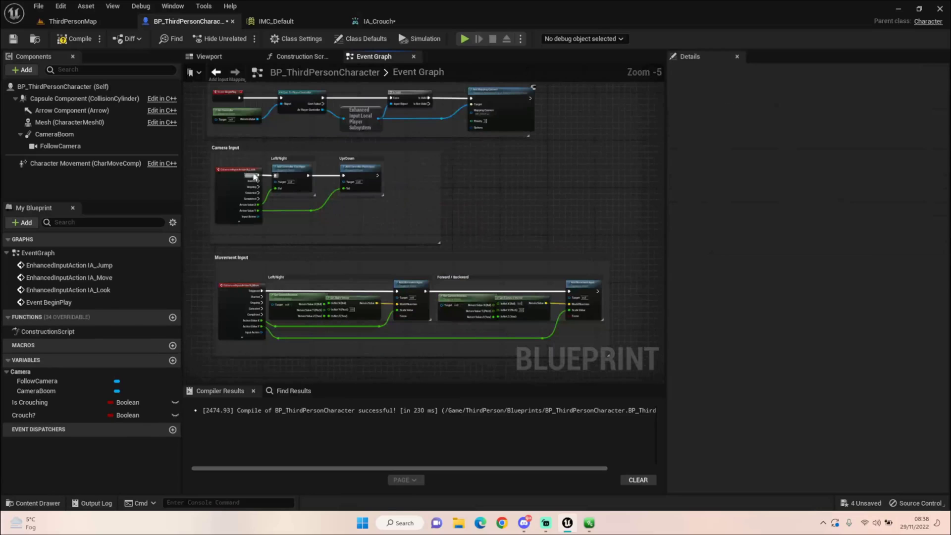
{"action": "left_click_drag", "start_coordinate": [194, 149], "coordinate": [400, 212]}
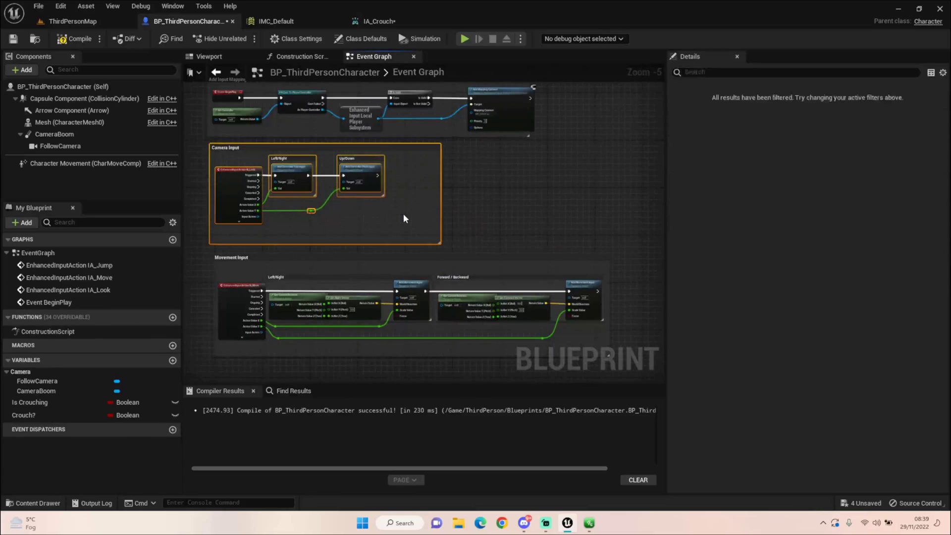
{"action": "key", "text": "Delete"}
Delete the Jump Input group with the IA_Jump event and its nodes
{"action": "right_click_drag", "start_coordinate": [258, 359], "coordinate": [302, 210]}
{"action": "left_click_drag", "start_coordinate": [261, 238], "coordinate": [498, 314]}
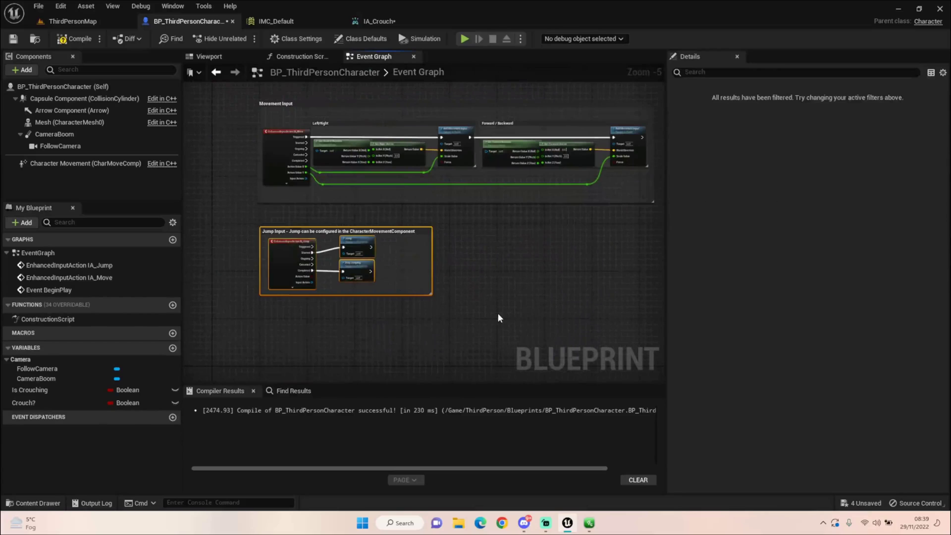
{"action": "key", "text": "Delete"}
Move the Movement Input group up directly beneath the Add Input Mapping group and compile the blueprint
{"action": "scroll", "coordinate": [482, 265], "scroll_direction": "down", "scroll_amount": 1}
{"action": "right_click_drag", "start_coordinate": [482, 265], "coordinate": [376, 261]}
{"action": "scroll", "coordinate": [376, 261], "scroll_direction": "up", "scroll_amount": 2}
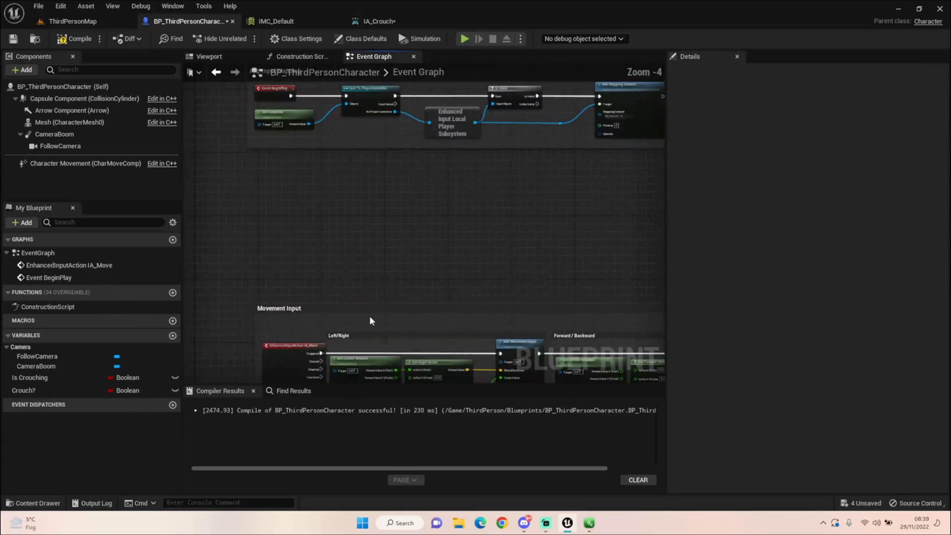
{"action": "left_click_drag", "start_coordinate": [431, 308], "coordinate": [364, 156]}
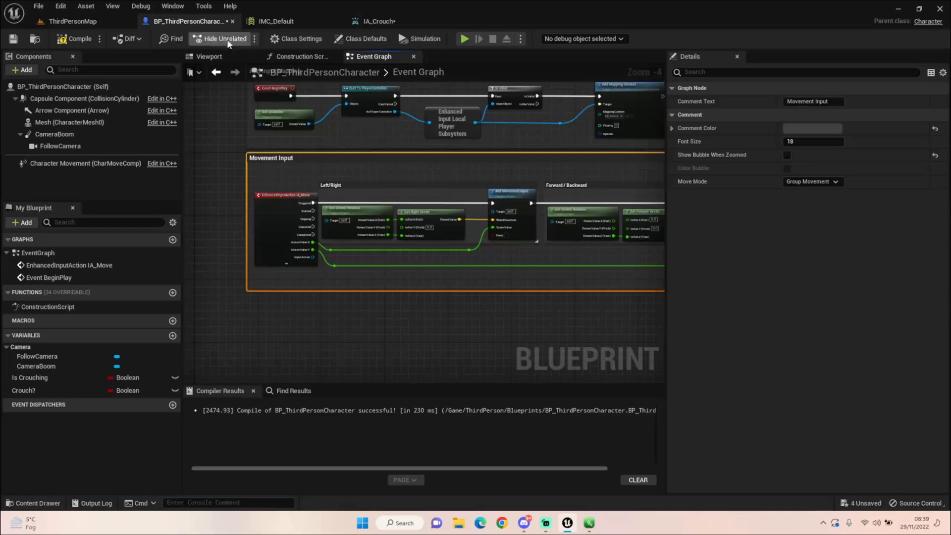
{"action": "left_click", "coordinate": [80, 40]}
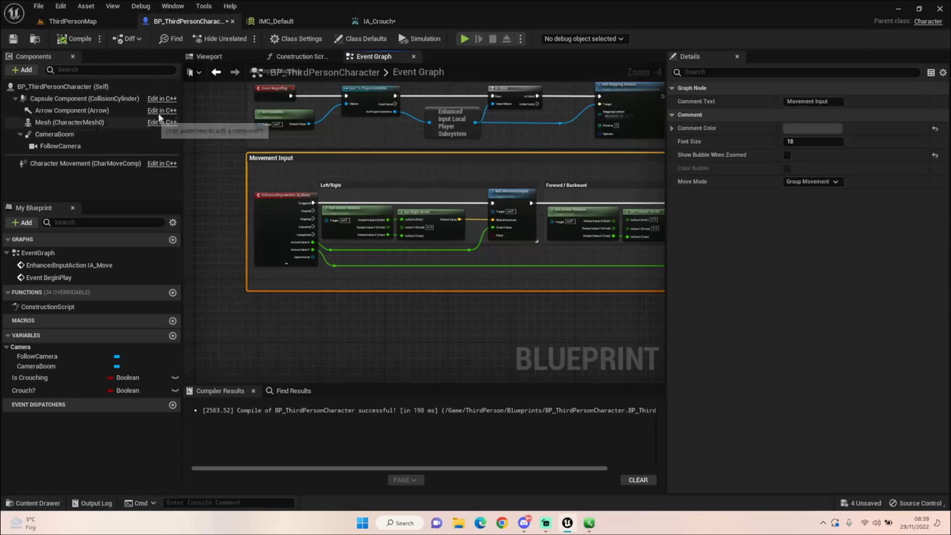
Raise the FollowCamera above and behind the character in the blueprint viewport and pitch it down to -30°
{"action": "left_click", "coordinate": [204, 57]}
{"action": "left_click", "coordinate": [382, 219]}
{"action": "left_click_drag", "start_coordinate": [431, 211], "coordinate": [368, 129]}
{"action": "left_click", "coordinate": [501, 71]}
{"action": "left_click_drag", "start_coordinate": [450, 112], "coordinate": [425, 179]}
Shift the FollowCamera farther up to a location of about X 36.35, Y 0, Z 271.68
{"action": "left_click", "coordinate": [488, 71]}
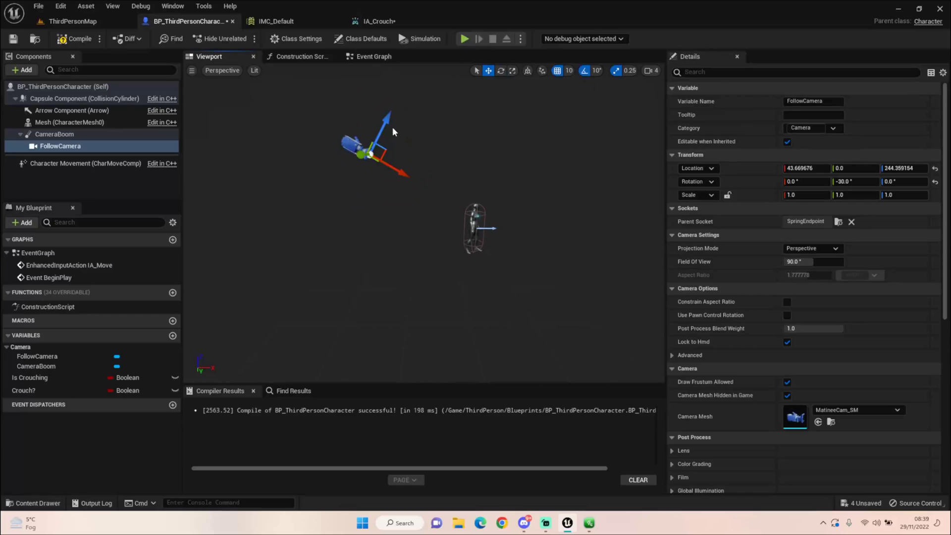
{"action": "left_click_drag", "start_coordinate": [388, 118], "coordinate": [389, 109]}
{"action": "left_click_drag", "start_coordinate": [413, 177], "coordinate": [401, 163]}
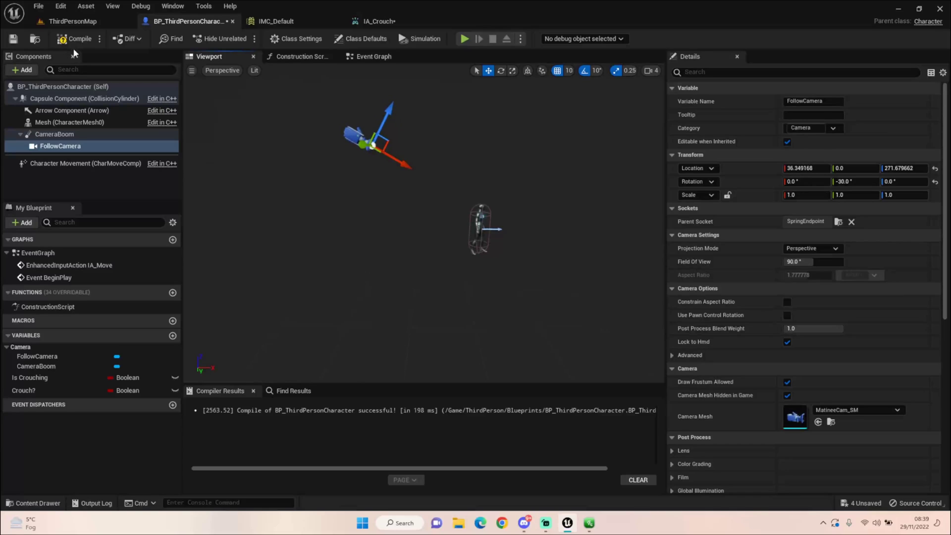
Playtest ThirdPersonMap by running the character in all directions to check the raised camera and remaining controls, and end the play session
{"action": "left_click", "coordinate": [77, 22]}
{"action": "left_click", "coordinate": [220, 39]}
{"action": "left_click", "coordinate": [381, 295]}
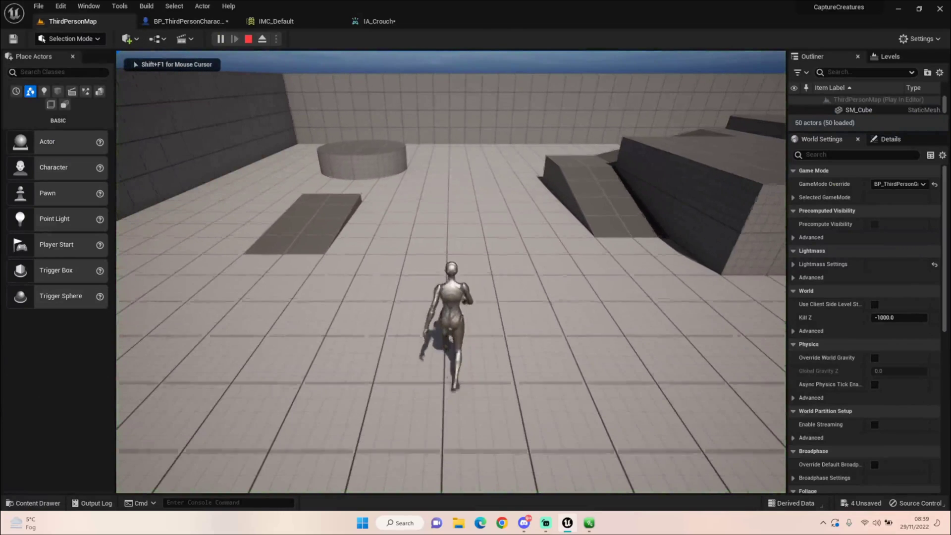
{"action": "key", "text": "a"}
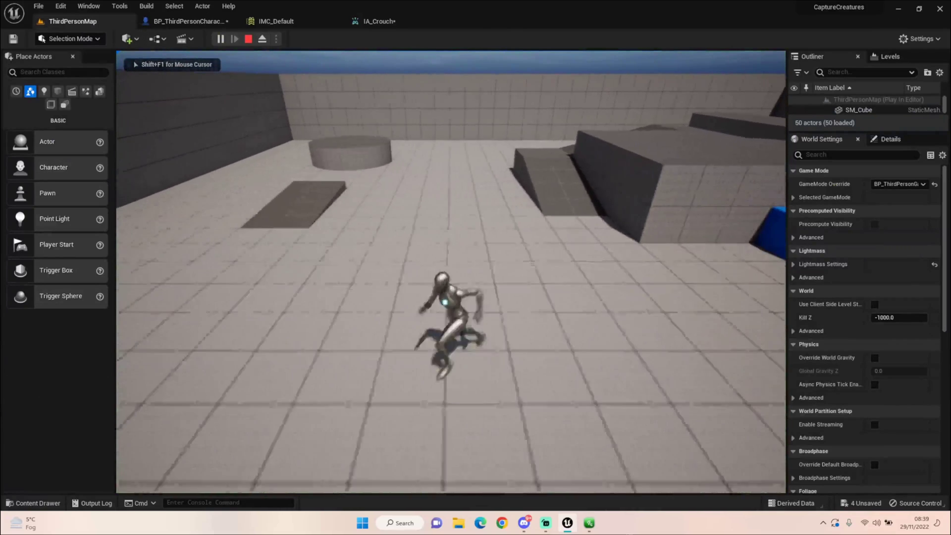
{"action": "key", "text": "s"}
{"action": "key", "text": "a"}
{"action": "key", "text": "w"}
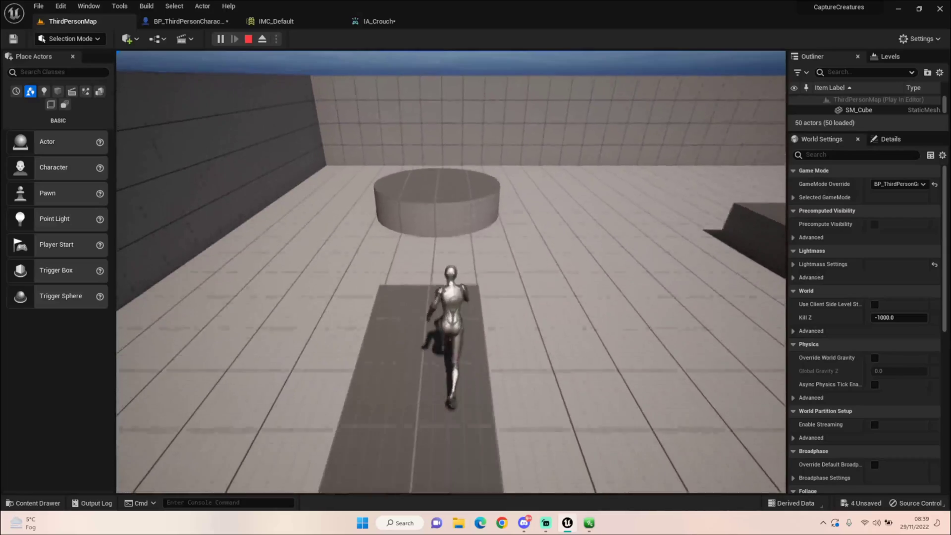
{"action": "key", "text": "c"}
{"action": "key", "text": "d"}
{"action": "key", "text": "s"}
{"action": "key", "text": "d"}
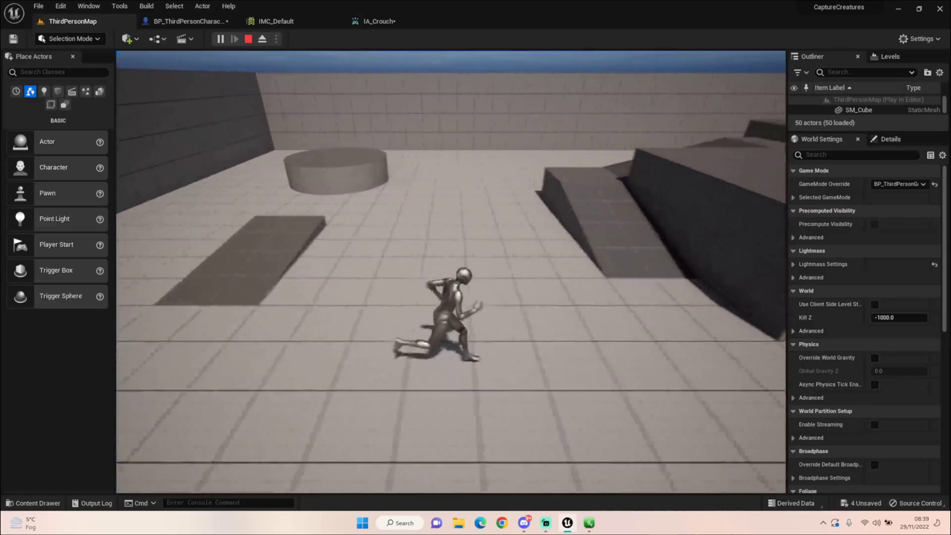
{"action": "key", "text": "s"}
{"action": "key", "text": "a"}
{"action": "key", "text": "c"}
{"action": "key", "text": "w"}
{"action": "key", "text": "d"}
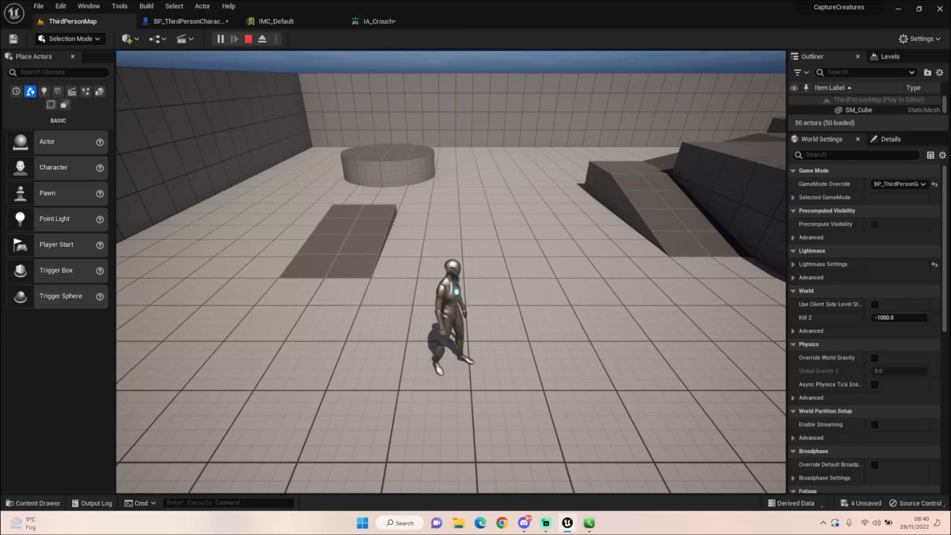
{"action": "key", "text": "d"}
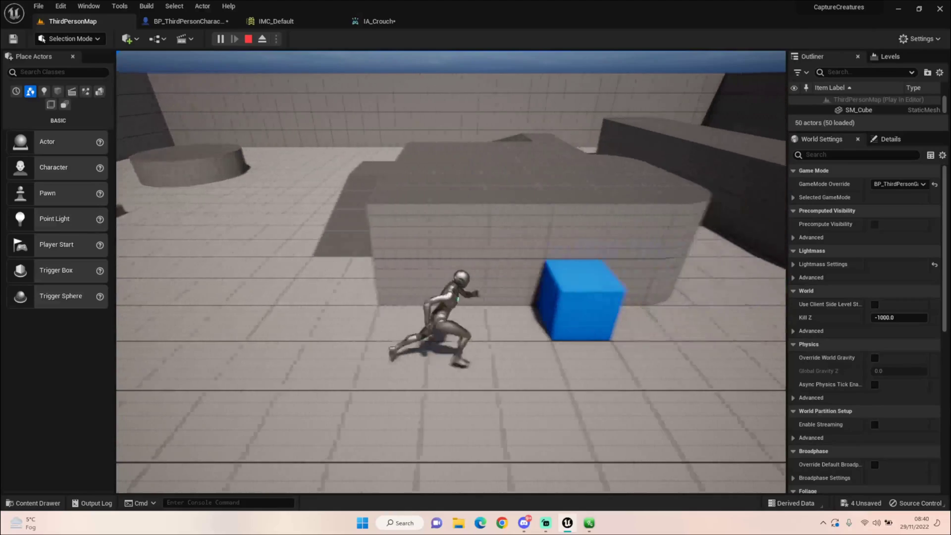
{"action": "key", "text": "w"}
{"action": "key", "text": "d"}
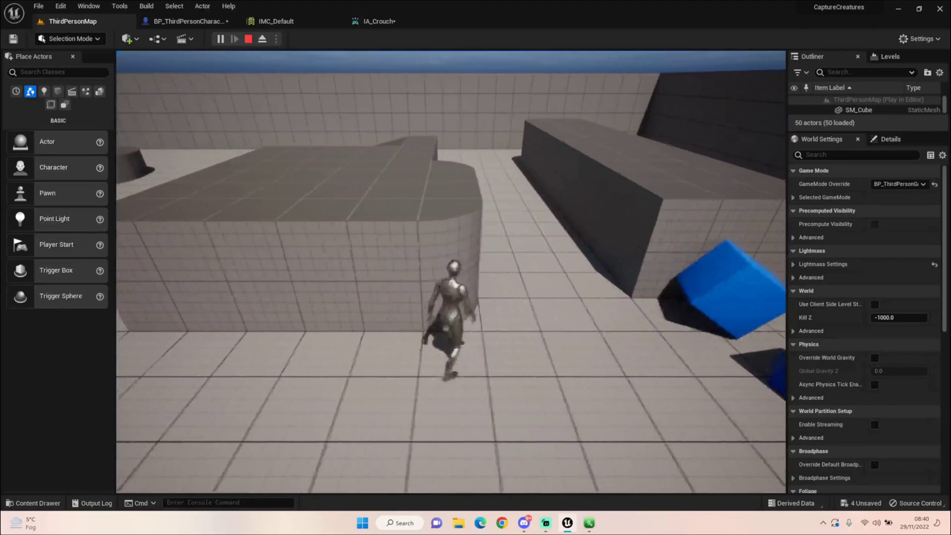
{"action": "key", "text": "a"}
{"action": "key", "text": "w"}
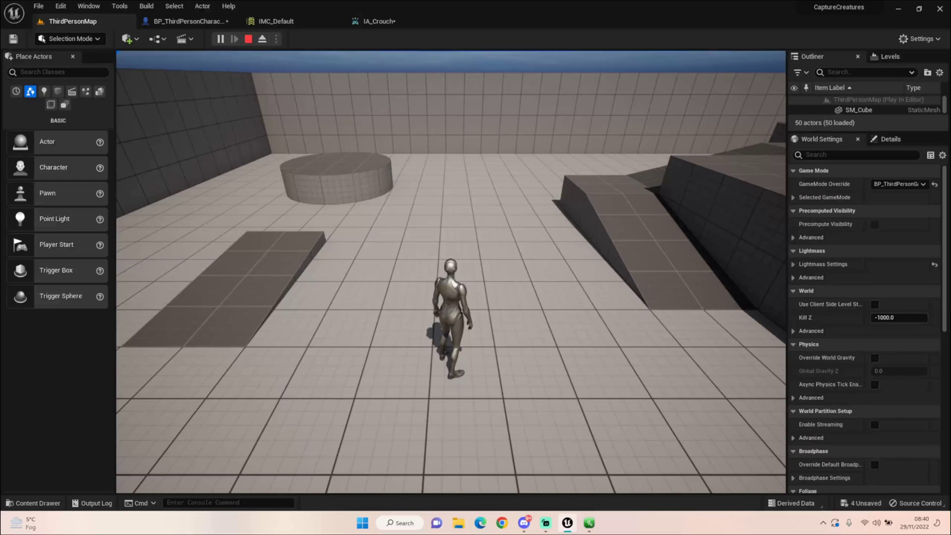
{"action": "key", "text": "Escape"}
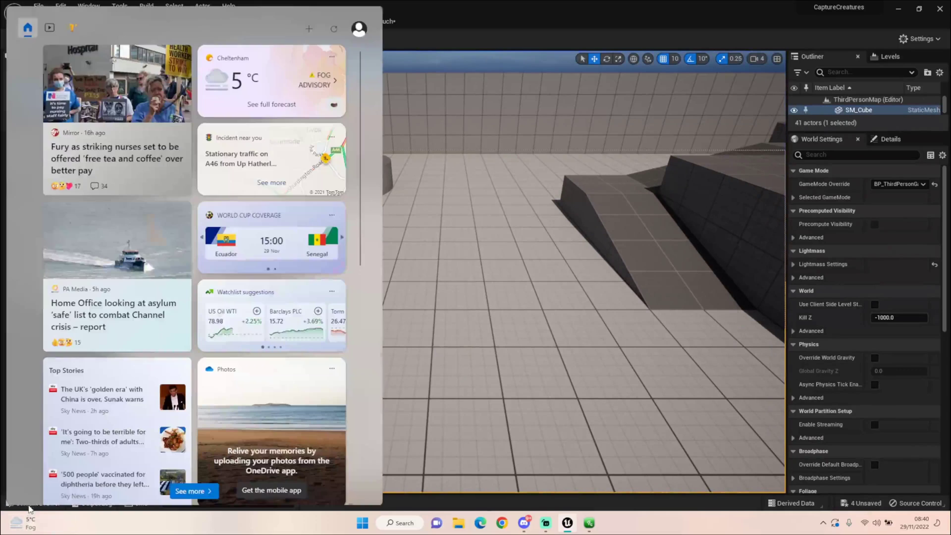
Browse the Blueprints and User Interface asset types that can be created in the project's Content folder, without creating one
{"action": "left_click", "coordinate": [34, 503]}
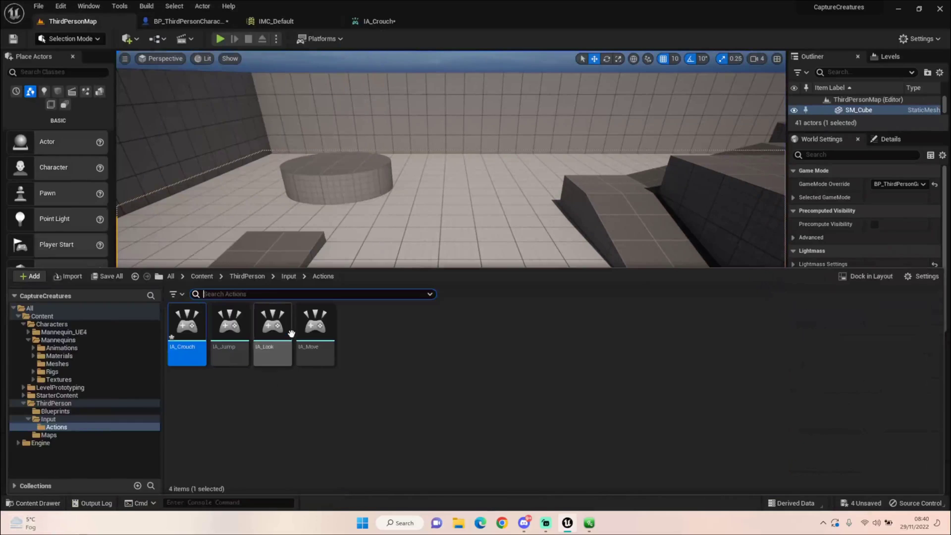
{"action": "left_click", "coordinate": [201, 276]}
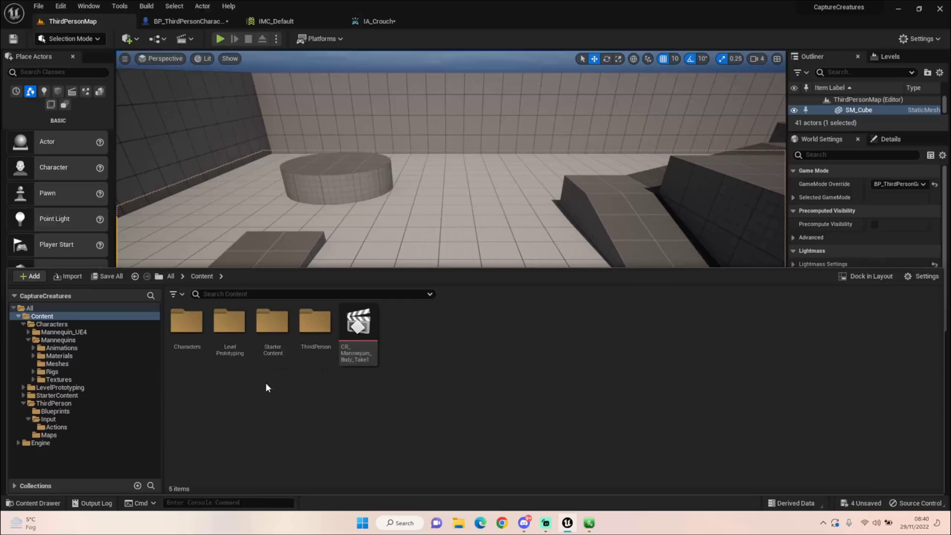
{"action": "right_click", "coordinate": [416, 332]}
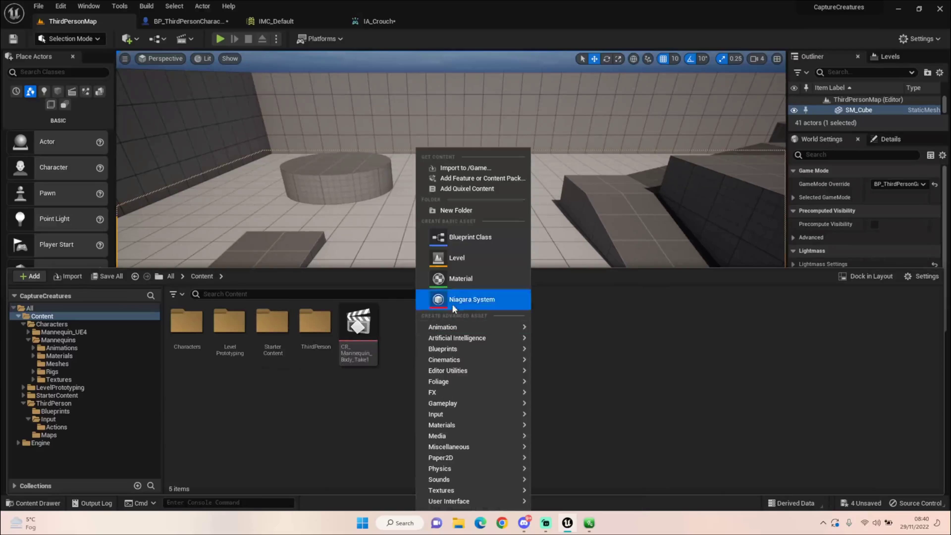
{"action": "mouse_move", "coordinate": [489, 349]}
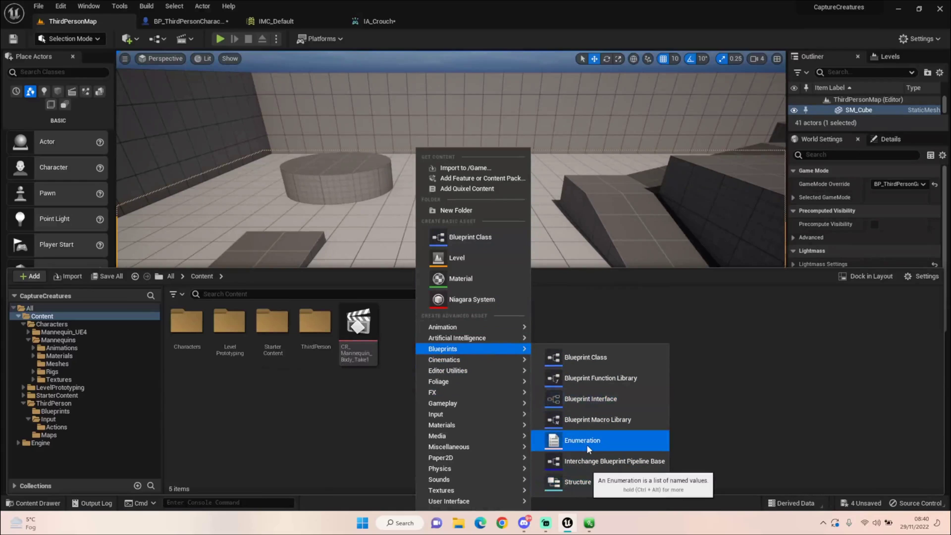
{"action": "mouse_move", "coordinate": [480, 501]}
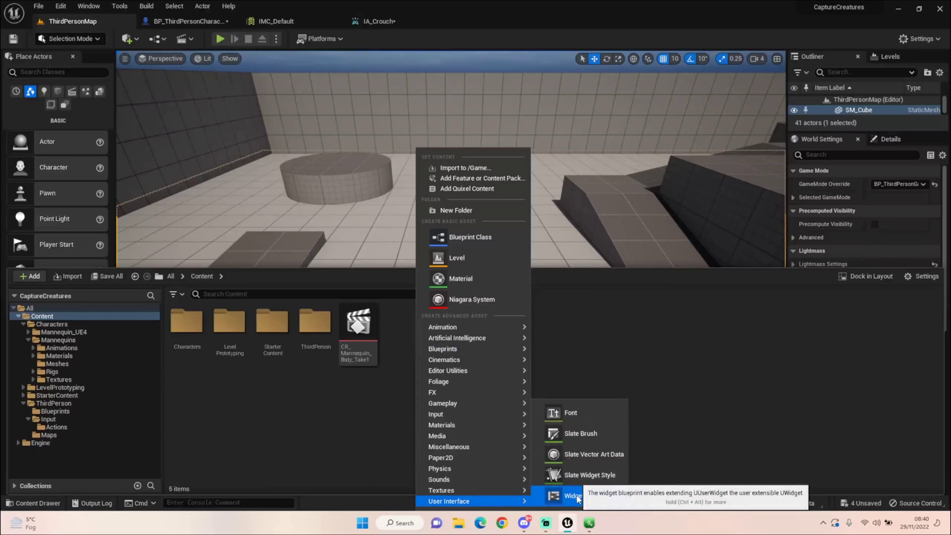
{"action": "left_click", "coordinate": [387, 419]}
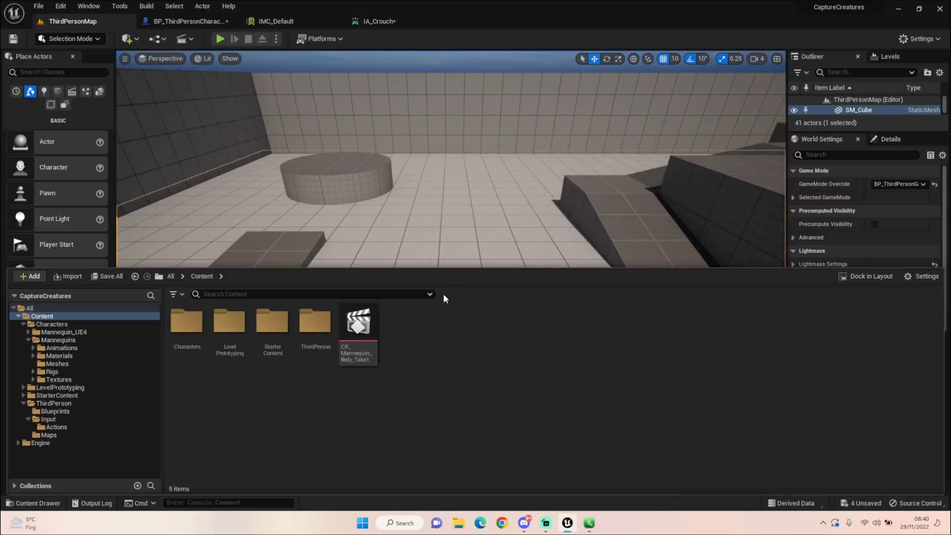
Survey the ThirdPersonMap level from above and near the floor, examining its walls, ramps, platforms, blue cubes and player start
{"action": "right_click_drag", "start_coordinate": [466, 232], "coordinate": [465, 232]}
{"action": "right_click_drag", "start_coordinate": [455, 365], "coordinate": [455, 365]}
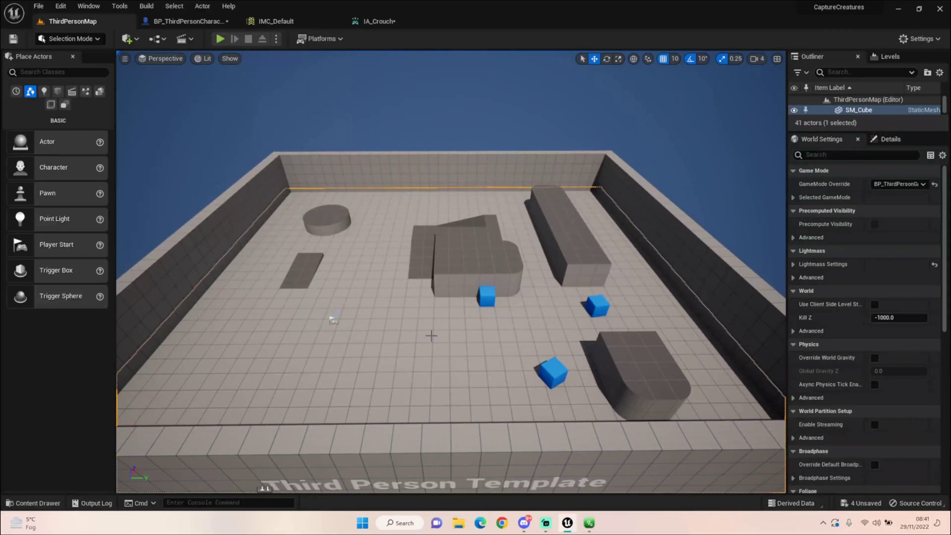
{"action": "right_click_drag", "start_coordinate": [431, 335], "coordinate": [337, 339]}
{"action": "key", "text": "w"}
{"action": "key", "text": "a"}
{"action": "key", "text": "w"}
{"action": "key", "text": "w"}
{"action": "key", "text": "s"}
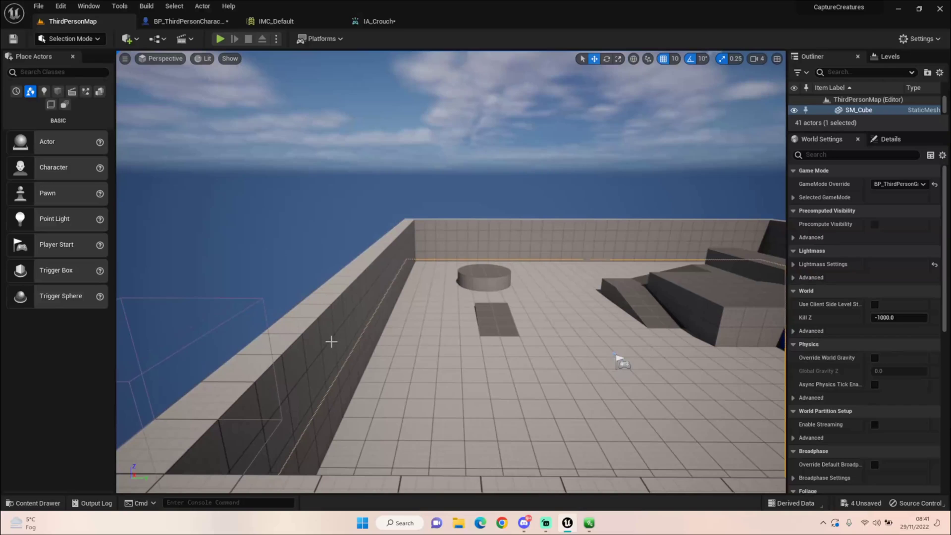
{"action": "right_click_drag", "start_coordinate": [451, 271], "coordinate": [448, 258]}
{"action": "key", "text": "w"}
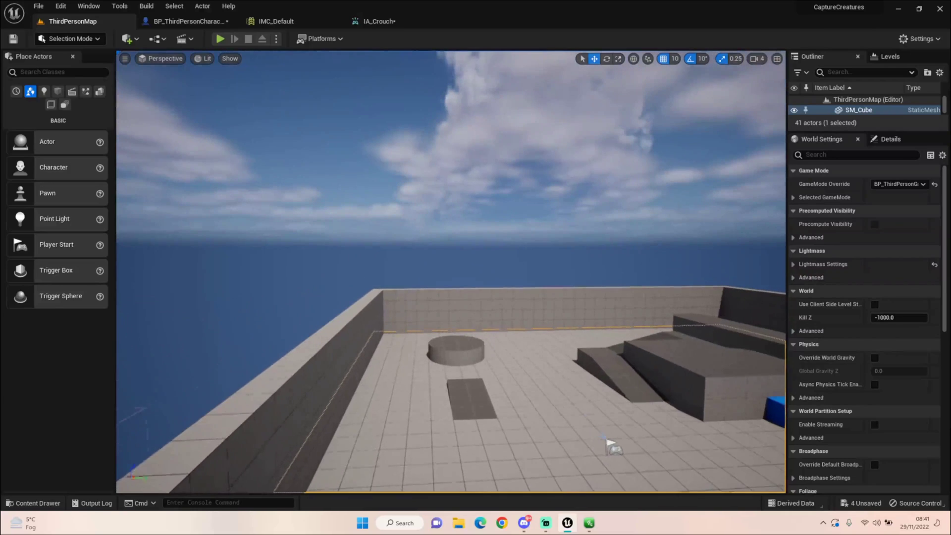
{"action": "key", "text": "d"}
{"action": "right_click_drag", "start_coordinate": [341, 342], "coordinate": [332, 342]}
{"action": "key", "text": "w"}
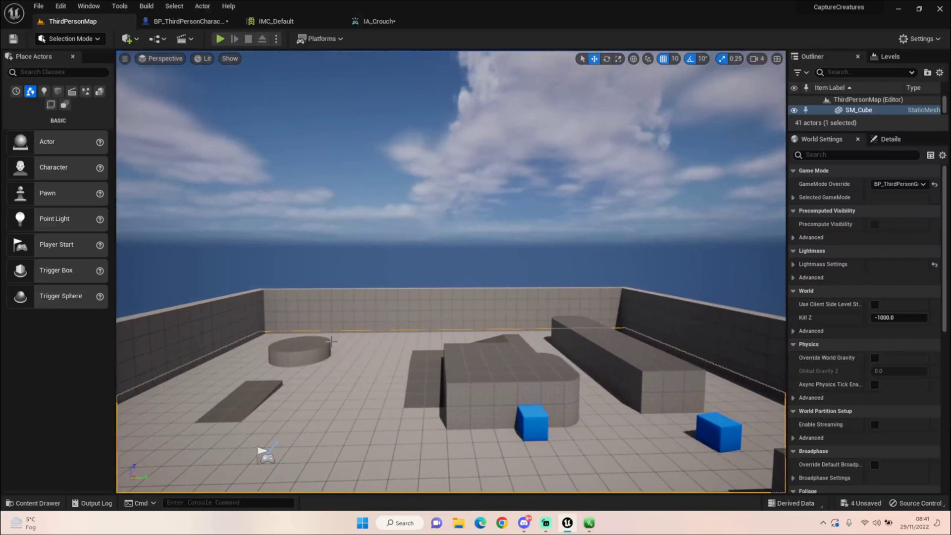
{"action": "mouse_move", "coordinate": [451, 272]}
{"action": "right_mouse_down"}
{"action": "mouse_move", "coordinate": [450, 248]}
{"action": "mouse_move", "coordinate": [450, 406]}
{"action": "mouse_move", "coordinate": [450, 237]}
{"action": "mouse_move", "coordinate": [451, 347]}
{"action": "mouse_move", "coordinate": [445, 292]}
{"action": "mouse_move", "coordinate": [454, 288]}
{"action": "right_mouse_up"}
{"action": "key", "text": "w"}
{"action": "key", "text": "s"}
{"action": "key", "text": "w"}
{"action": "key", "text": "s"}
{"action": "key", "text": "w"}
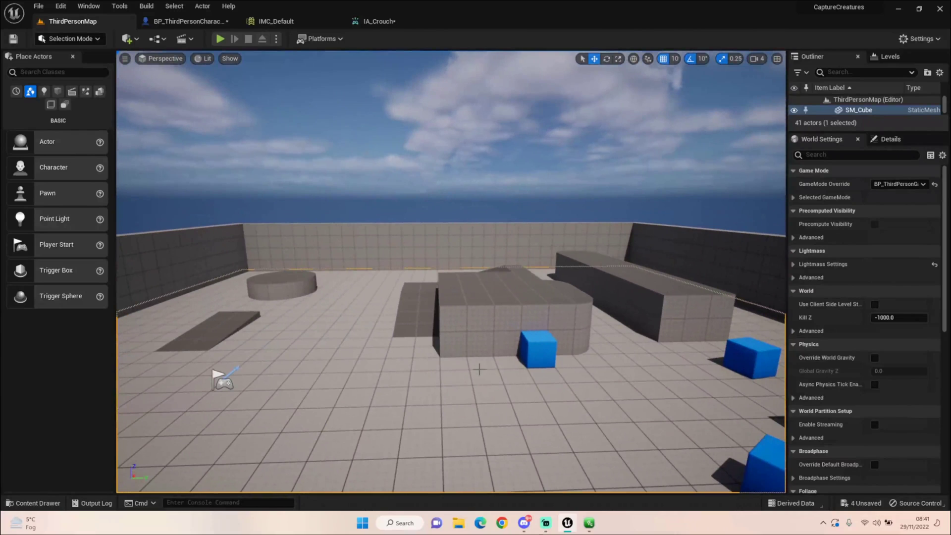
{"action": "mouse_move", "coordinate": [479, 369]}
{"action": "right_mouse_down"}
{"action": "mouse_move", "coordinate": [426, 365]}
{"action": "mouse_move", "coordinate": [421, 342]}
{"action": "mouse_move", "coordinate": [476, 372]}
{"action": "mouse_move", "coordinate": [453, 362]}
{"action": "mouse_move", "coordinate": [474, 382]}
{"action": "mouse_move", "coordinate": [477, 358]}
{"action": "right_mouse_up"}
{"action": "key", "text": "s"}
{"action": "key", "text": "a"}
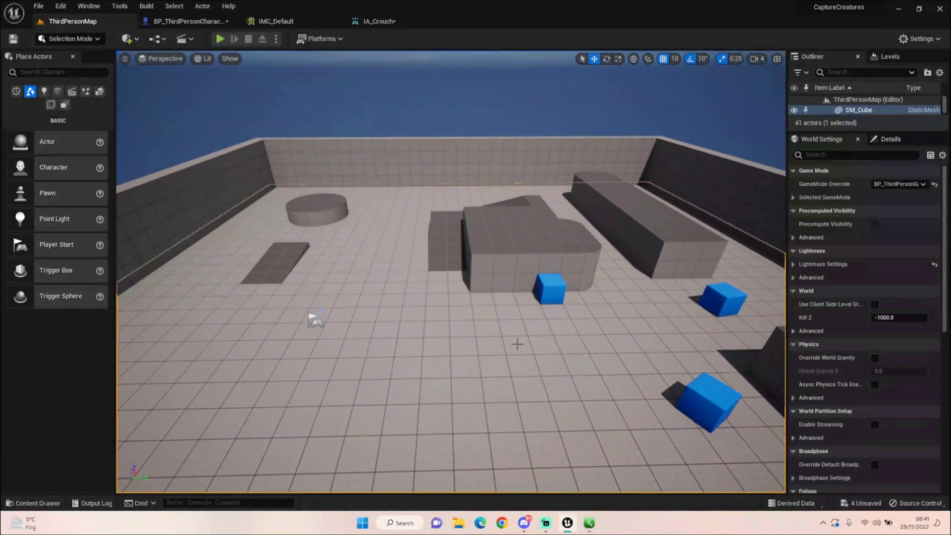